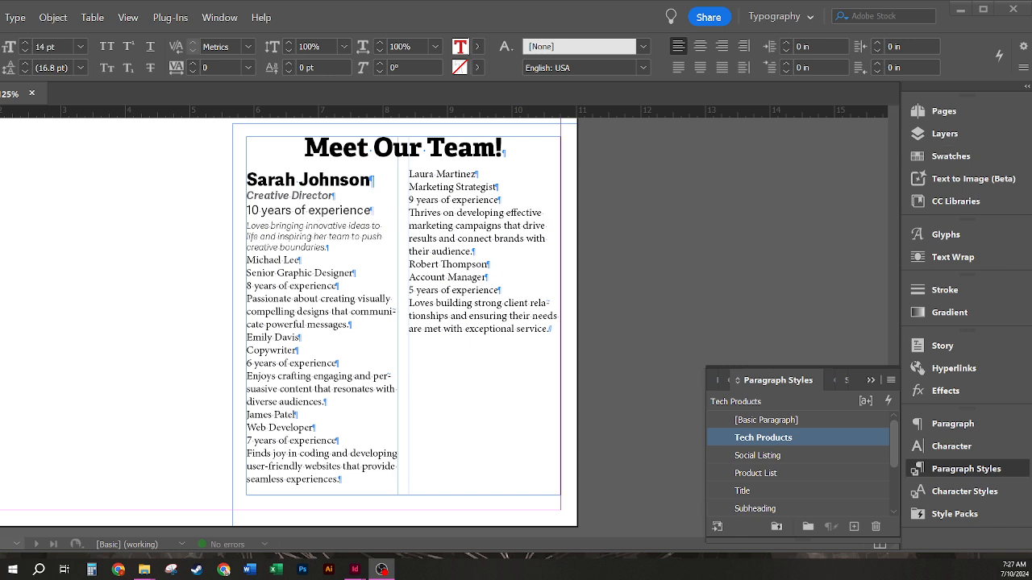
Step: Save the 'Meet Our Team!' title formatting as a new paragraph style named Team Title
key("alt+Tab")
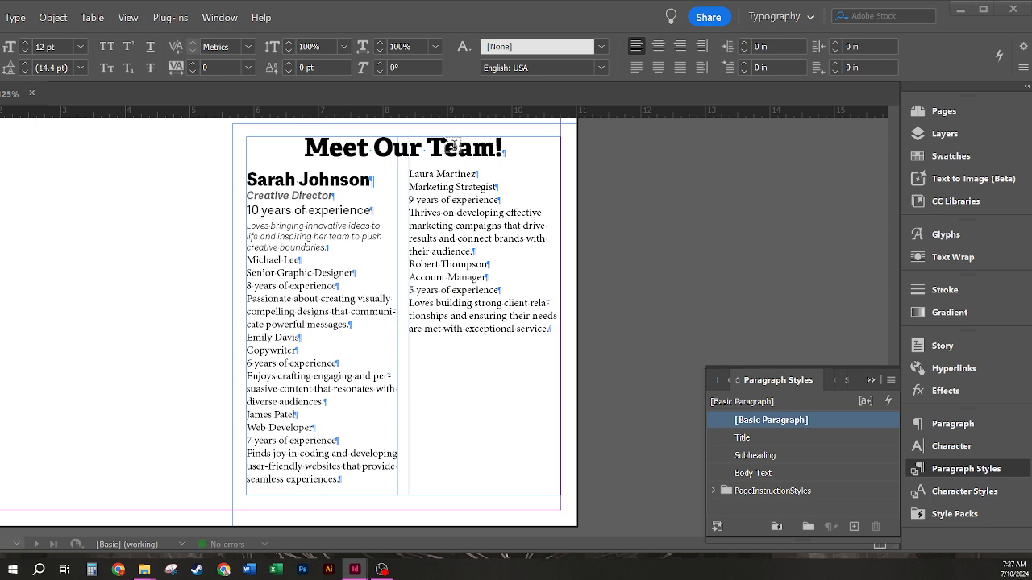
left_click(335, 149)
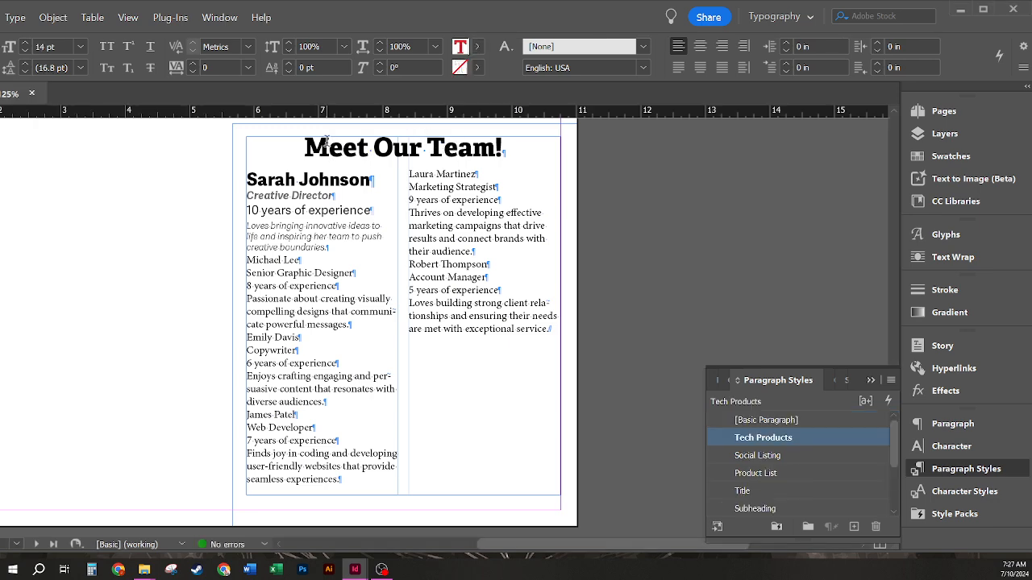
double_click(335, 149)
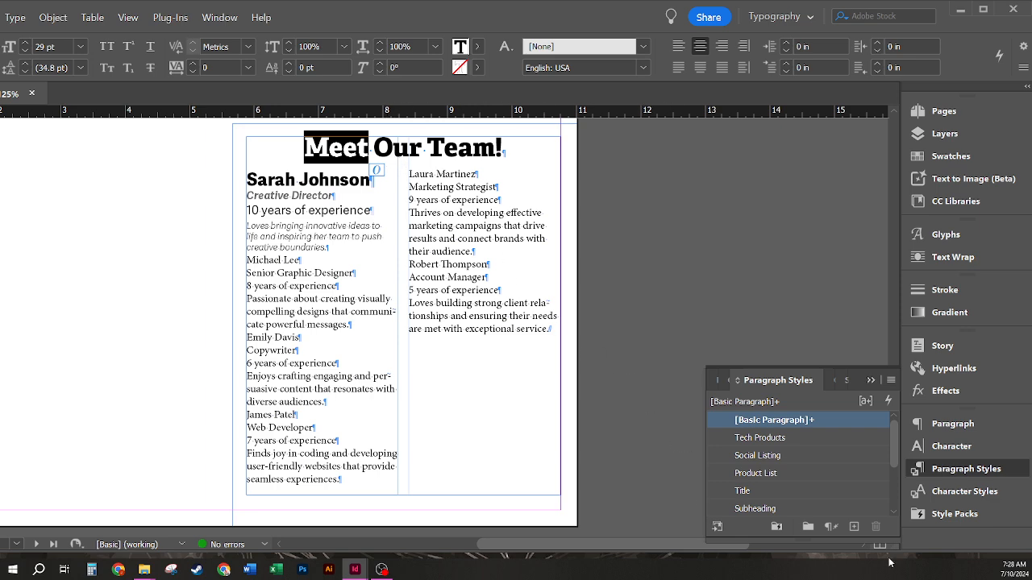
left_click(853, 527, "alt")
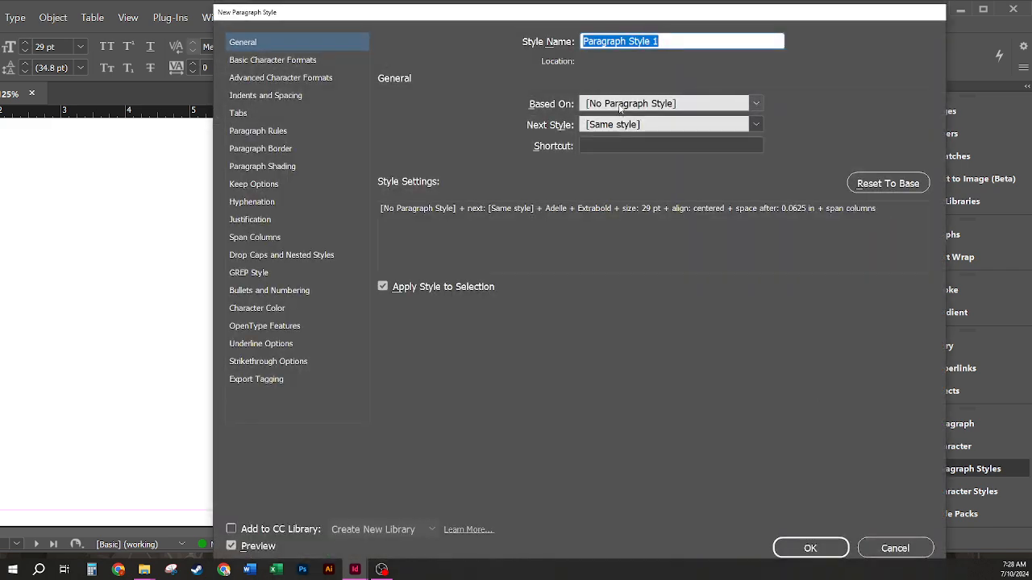
type("Team Title")
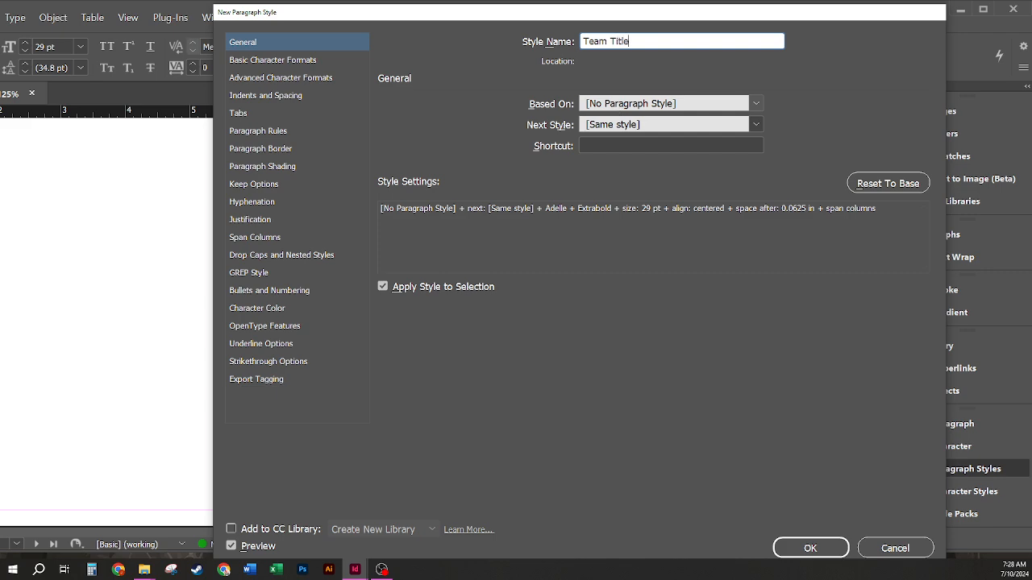
left_click(812, 549)
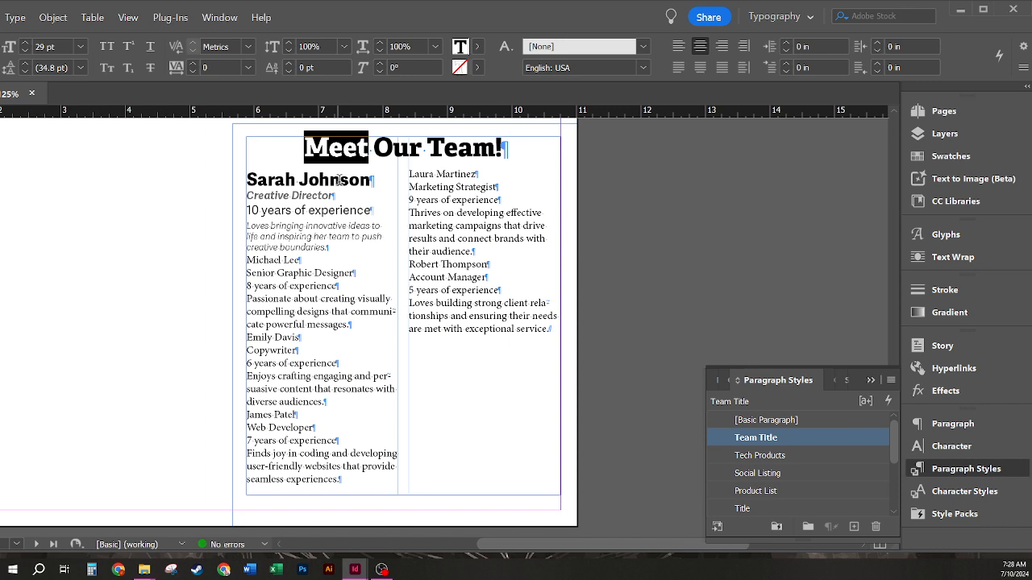
Step: Save the first team member's name formatting as a new paragraph style named Name
left_click_drag(330, 180, 288, 180)
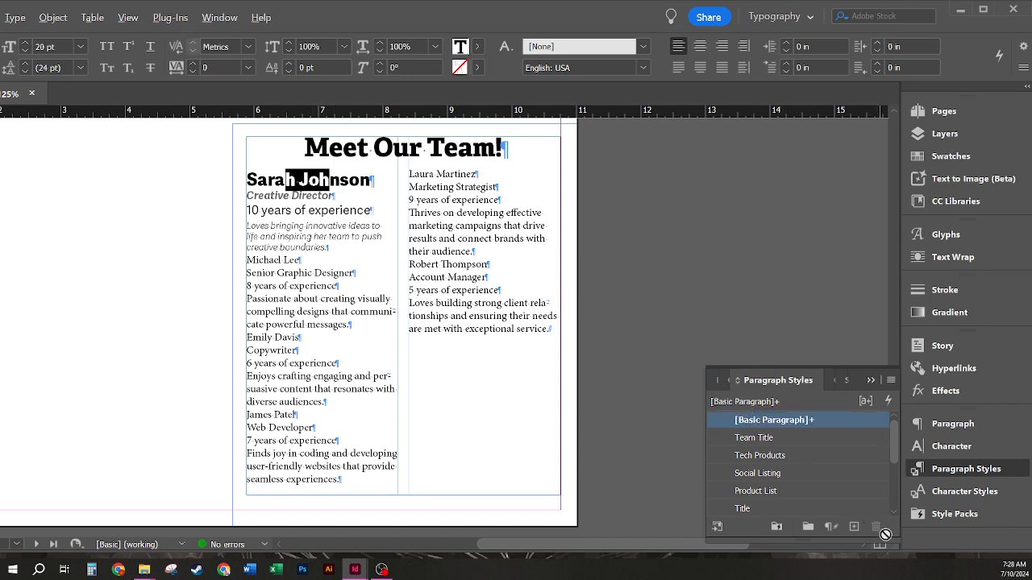
left_click(854, 527, "alt")
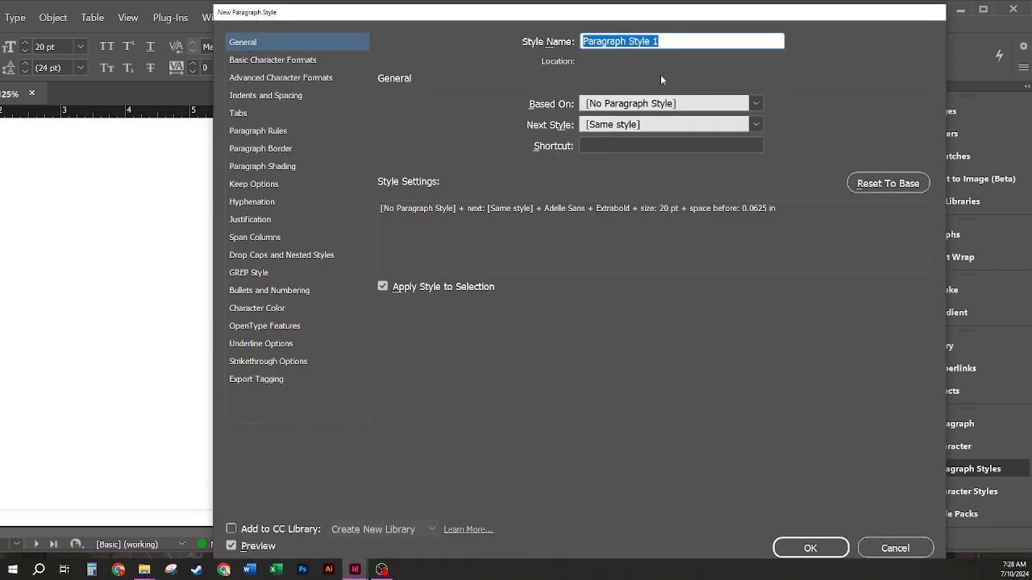
type("zN")
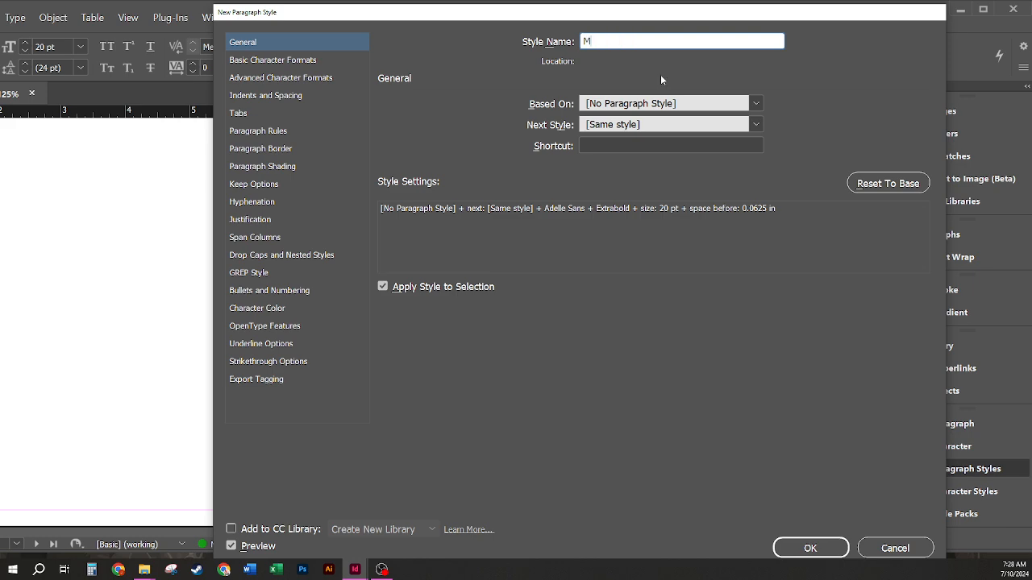
key("BackSpace")
type("Name")
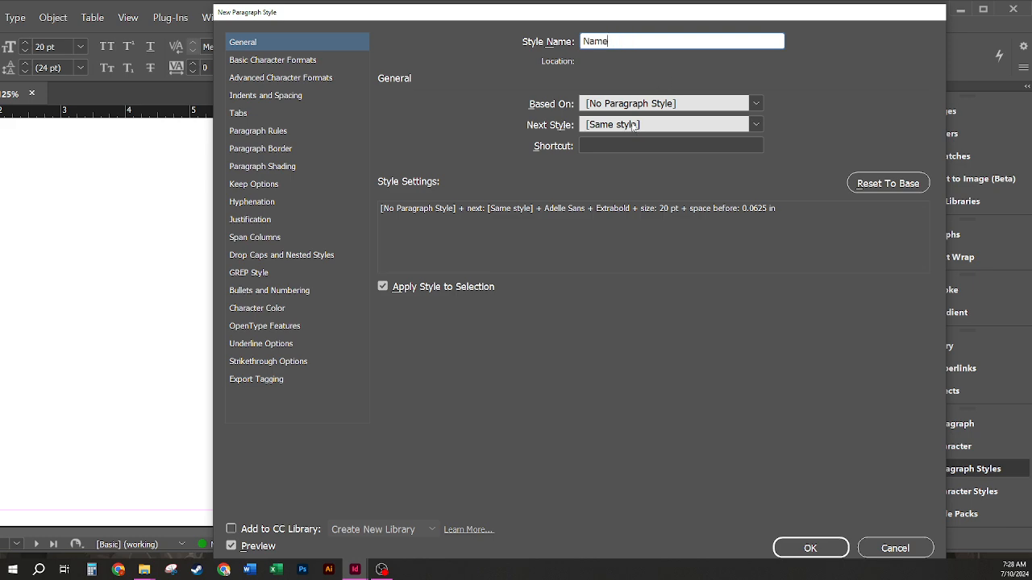
left_click(810, 548)
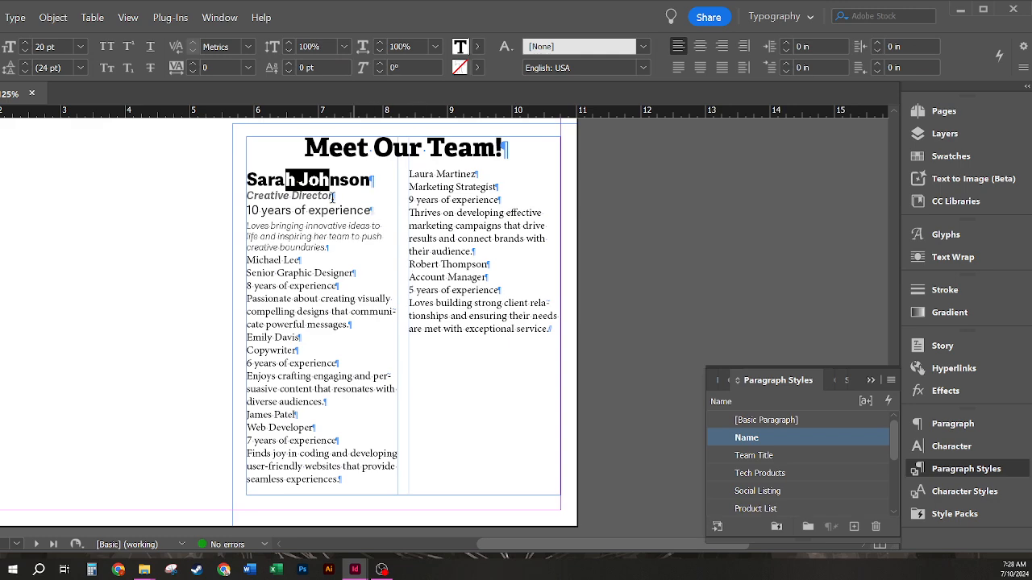
left_click_drag(301, 196, 312, 196)
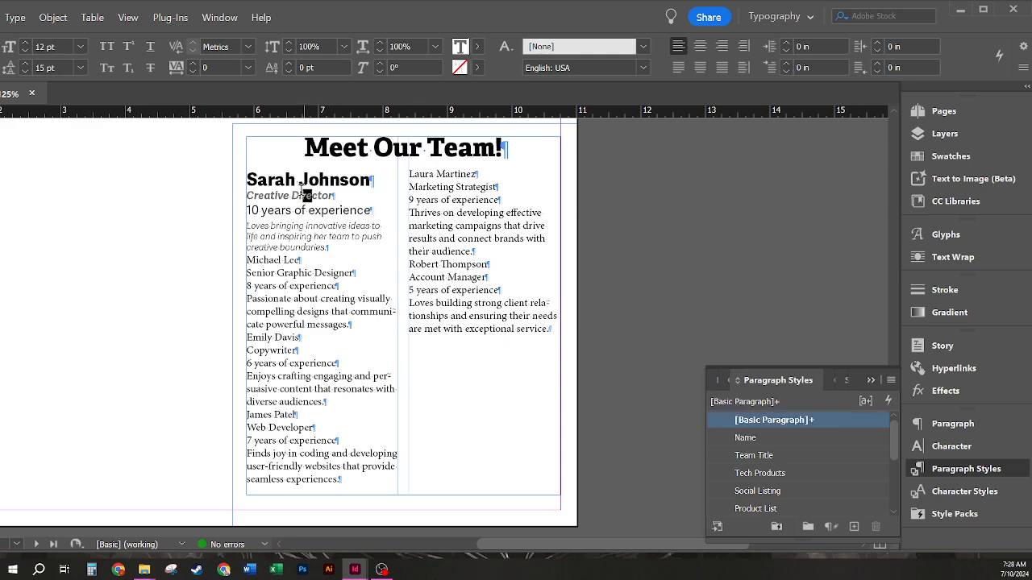
Step: Create a Job Title paragraph style from the Creative Director line
left_click(854, 526, "alt")
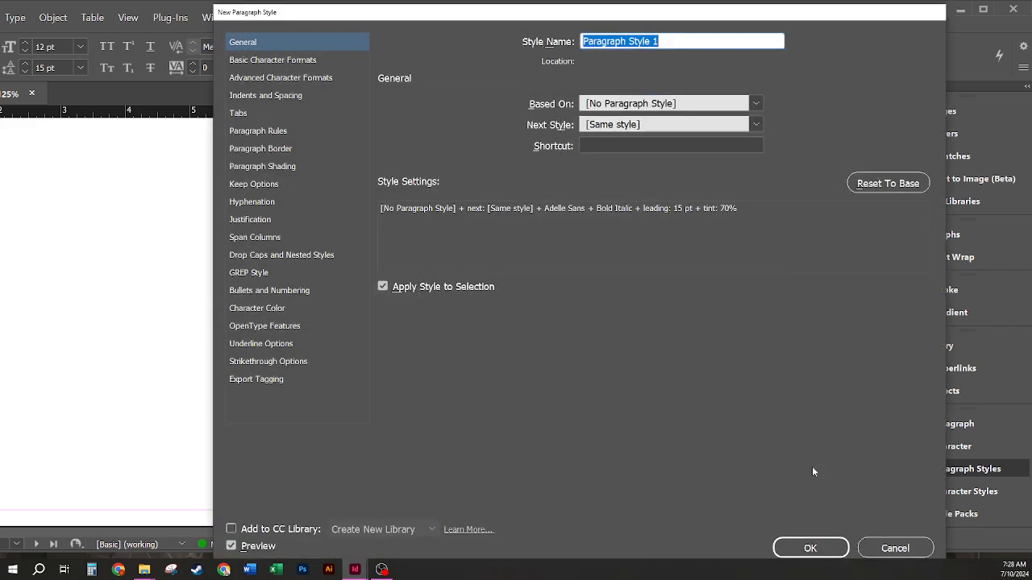
type("Job Title")
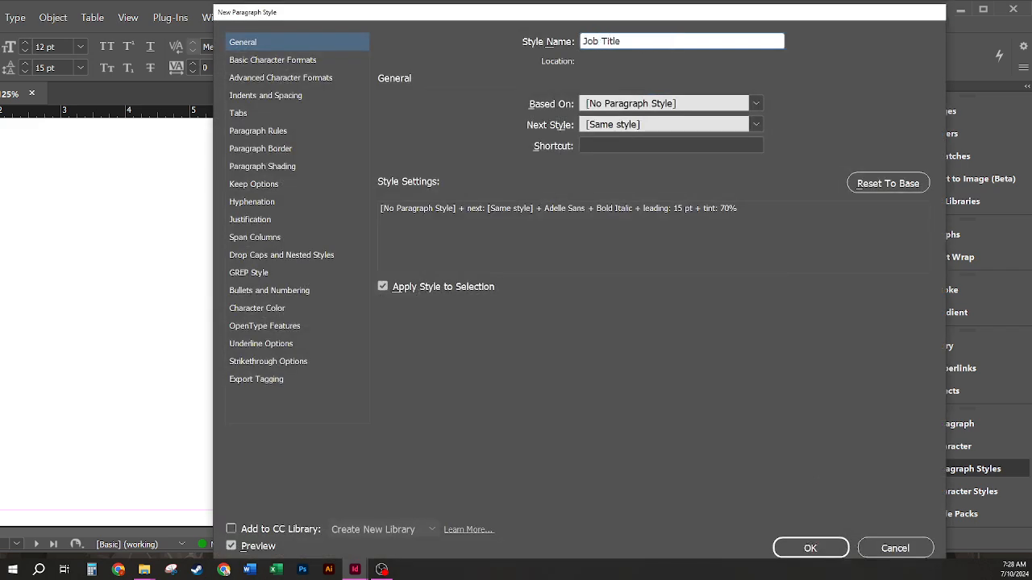
left_click(811, 551)
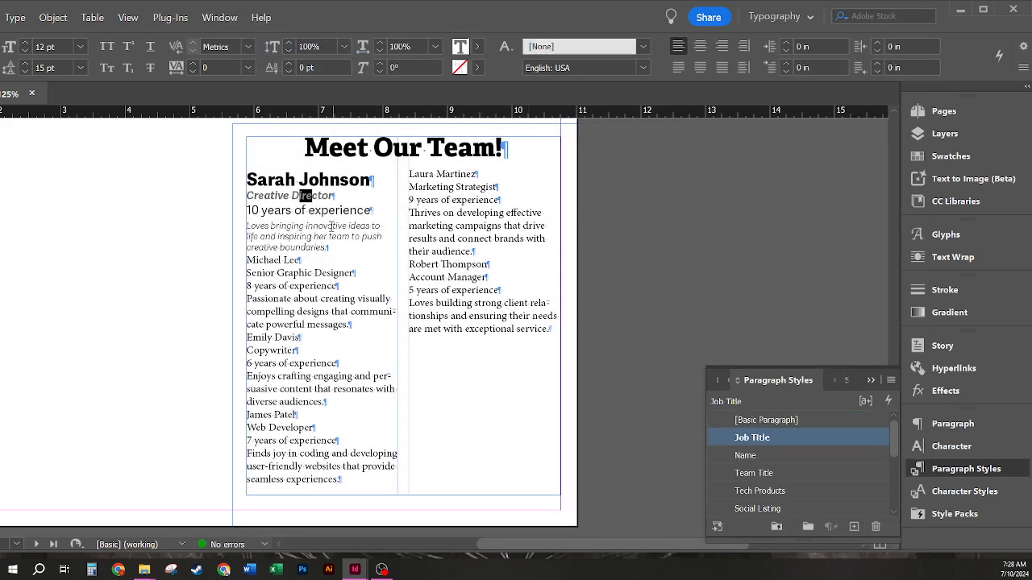
Step: Create a Years Experience paragraph style from the 10 years of experience line
left_click_drag(341, 215, 310, 213)
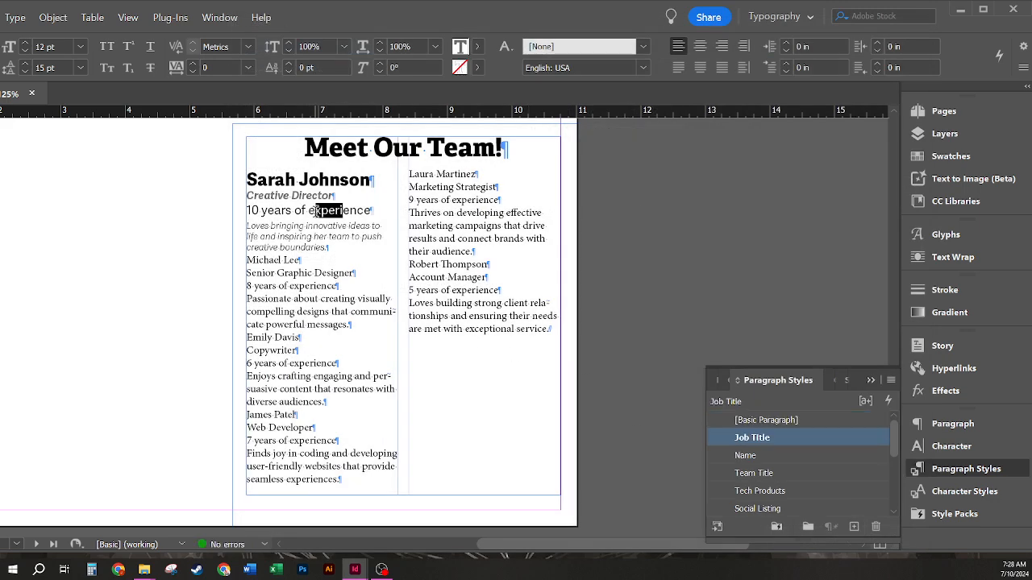
left_click(853, 527, "alt")
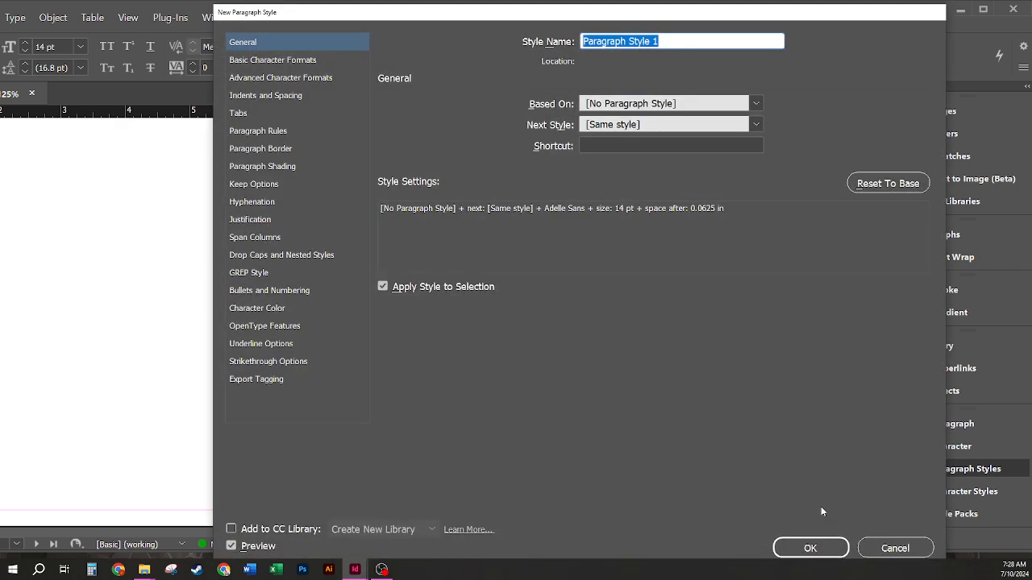
type("Years Expe")
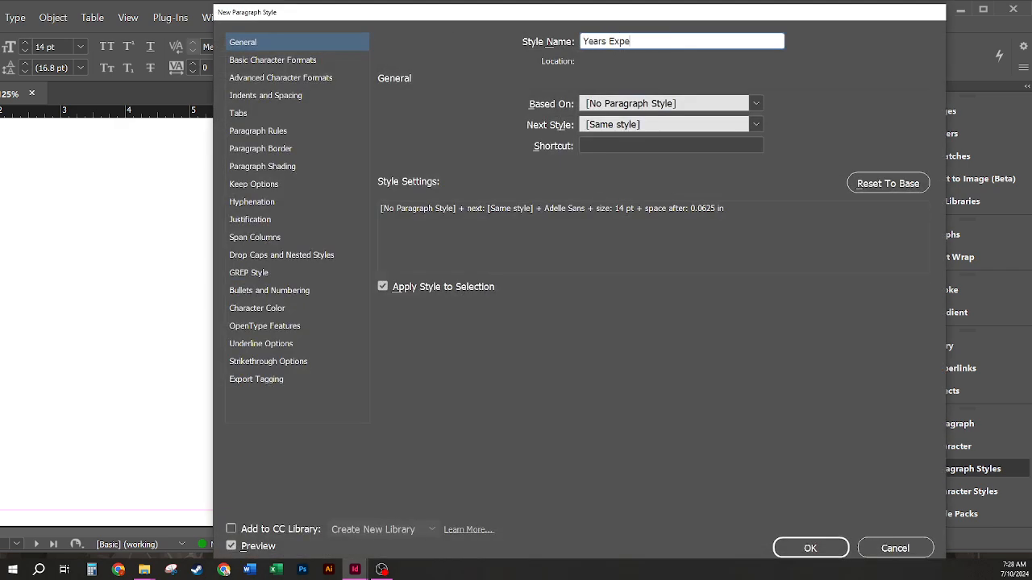
type("rience")
left_click(826, 553)
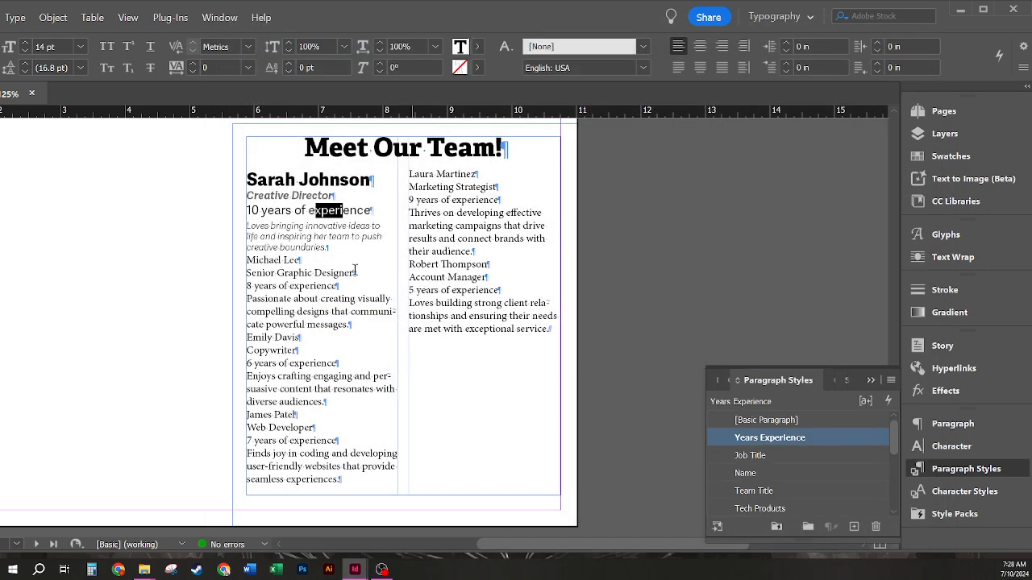
Step: Create a Skills paragraph style from the bio text
left_click_drag(338, 238, 285, 236)
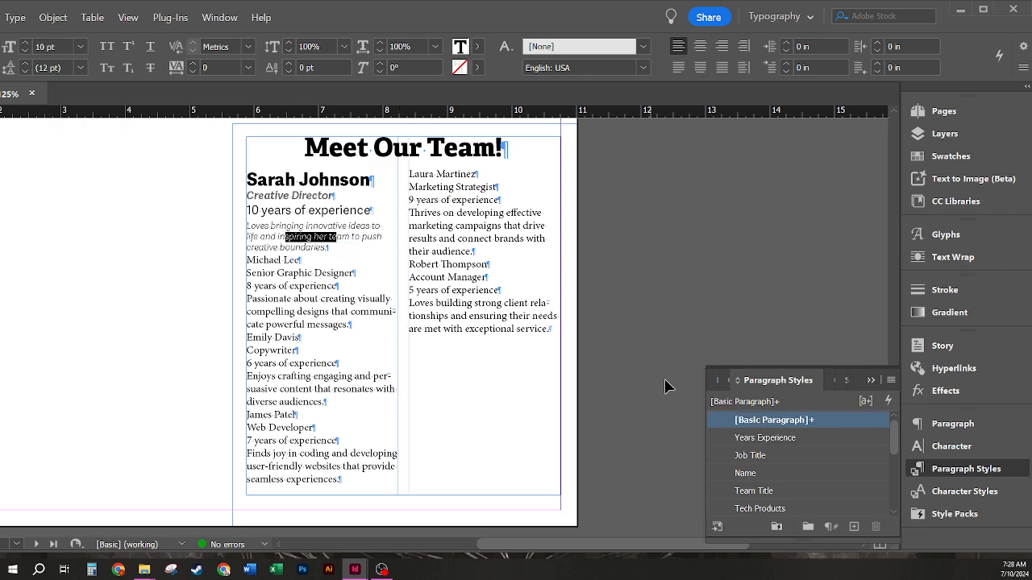
left_click(854, 526, "alt")
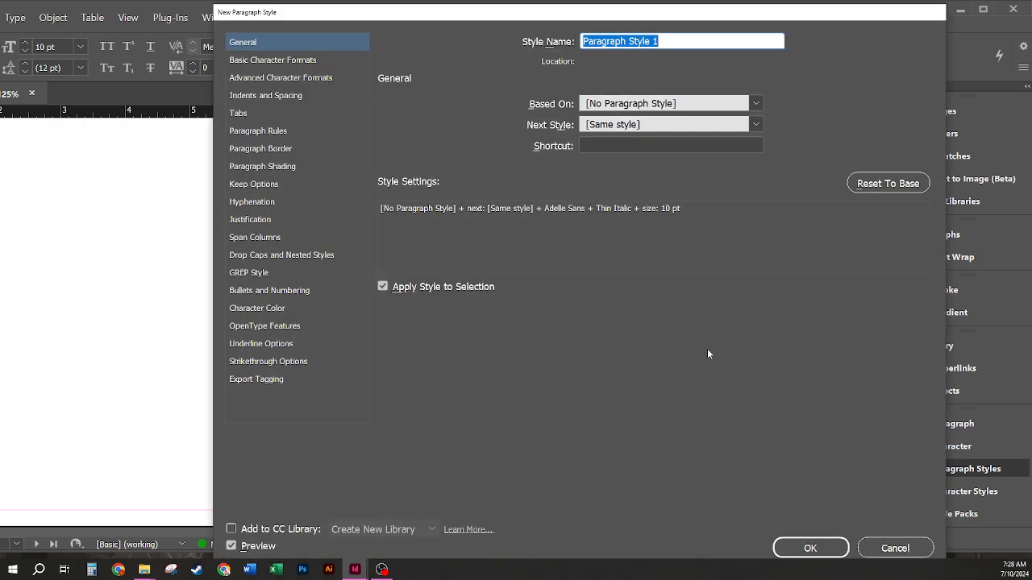
type("Skills")
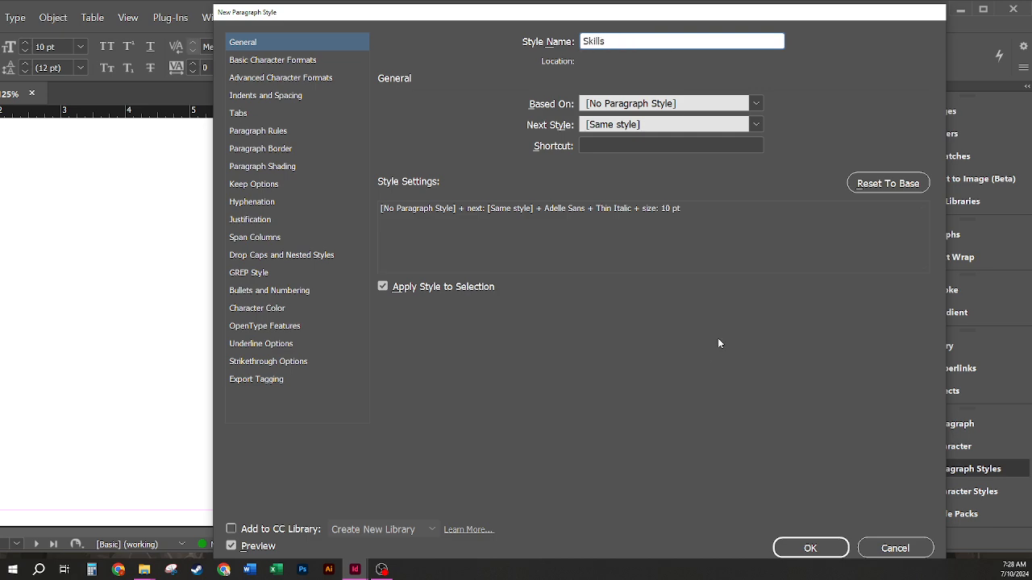
left_click(810, 548)
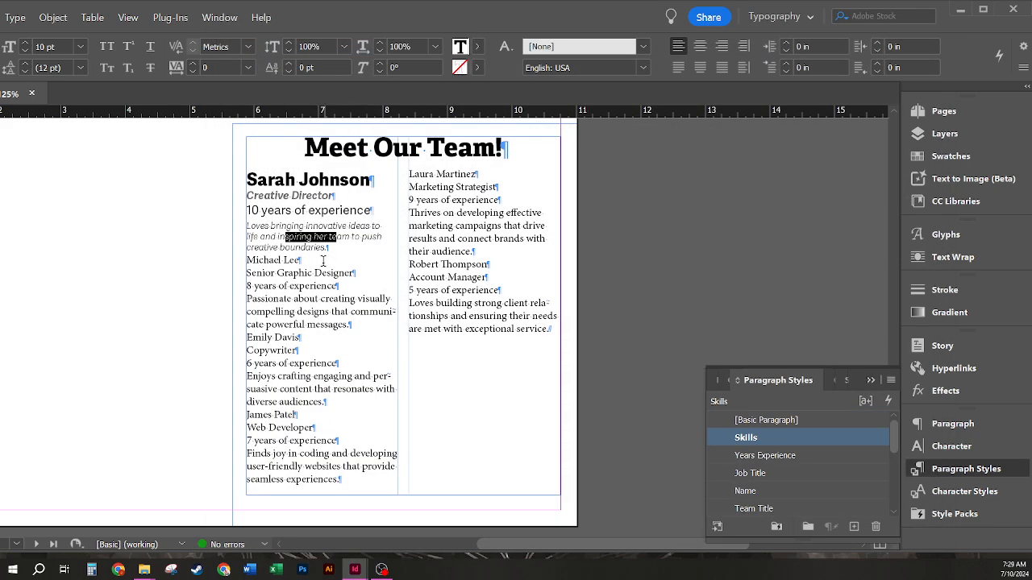
left_click(304, 194)
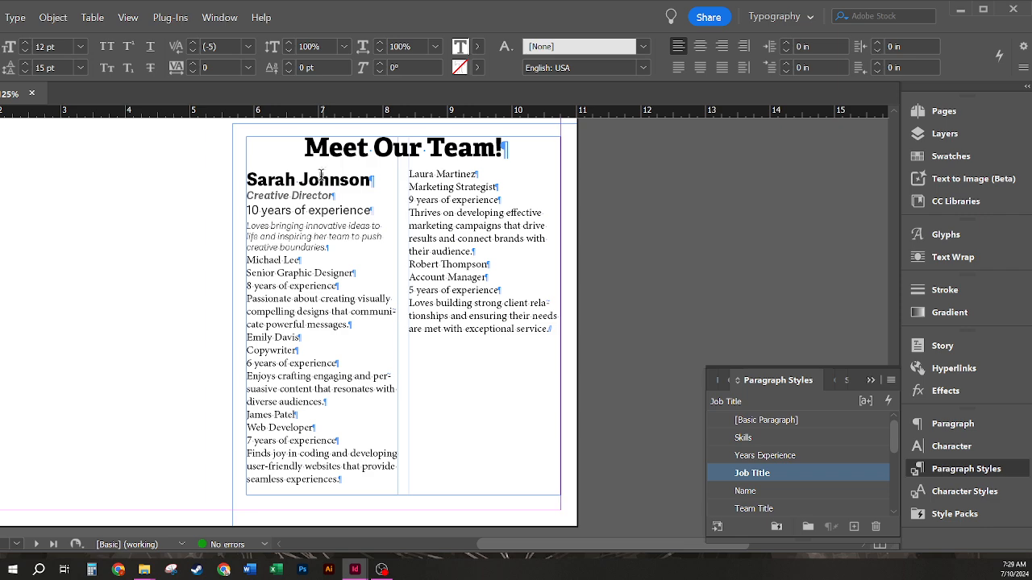
left_click_drag(275, 179, 376, 187)
left_click(269, 179)
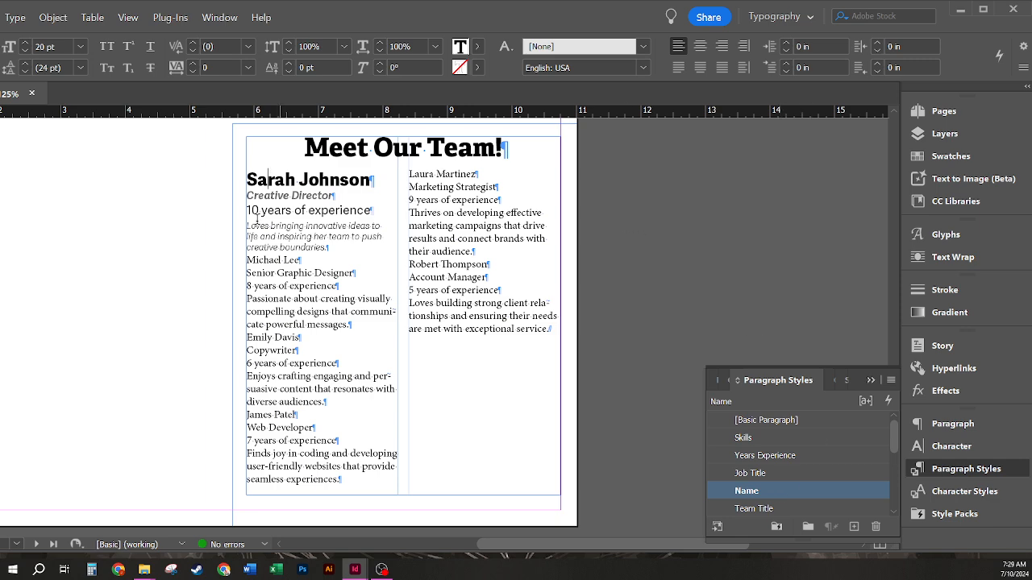
right_click(784, 491)
Step: Set the Name style's Next Style to Job Title
left_click(838, 401)
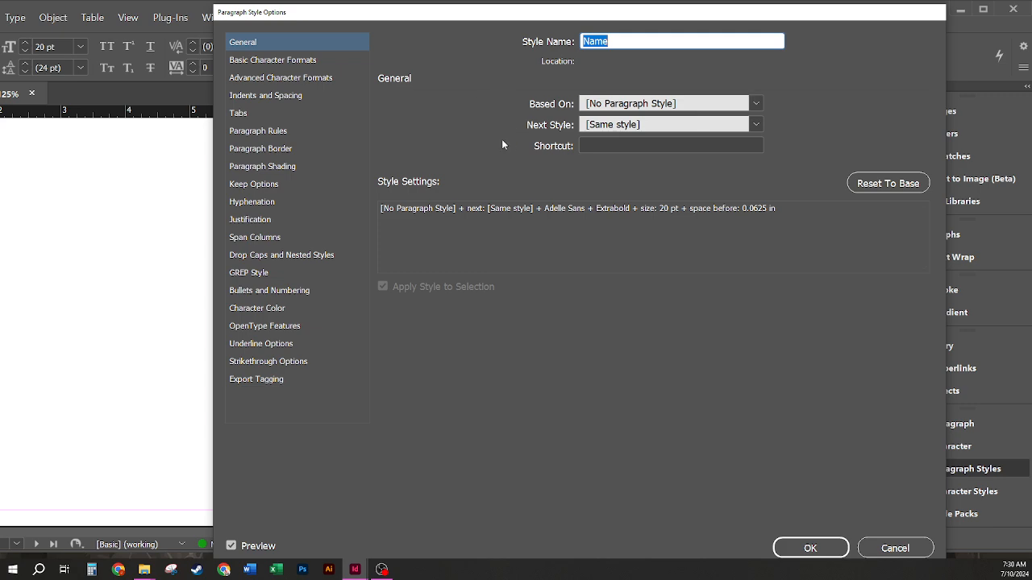
left_click(546, 126)
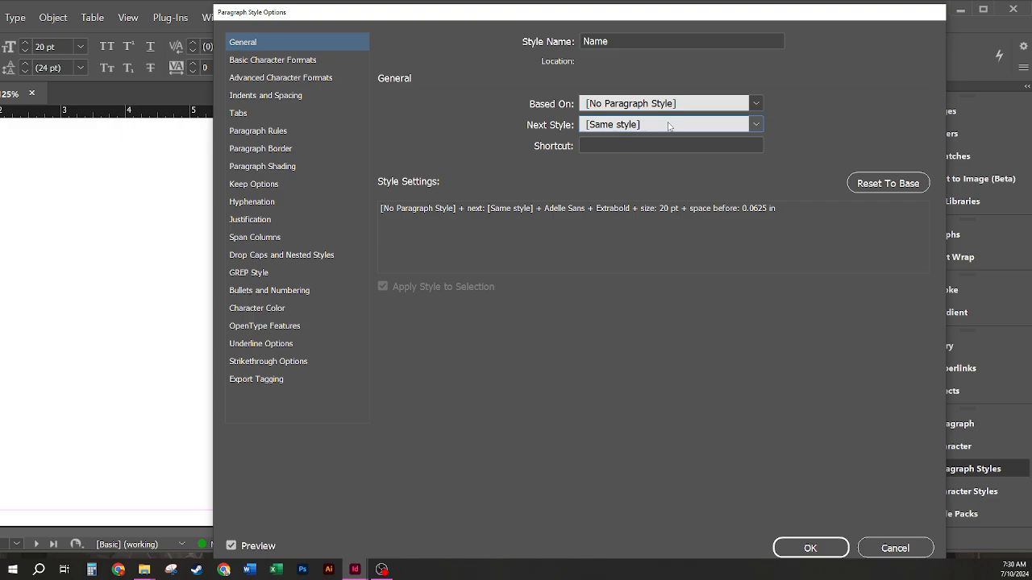
left_click_drag(489, 18, 460, 212)
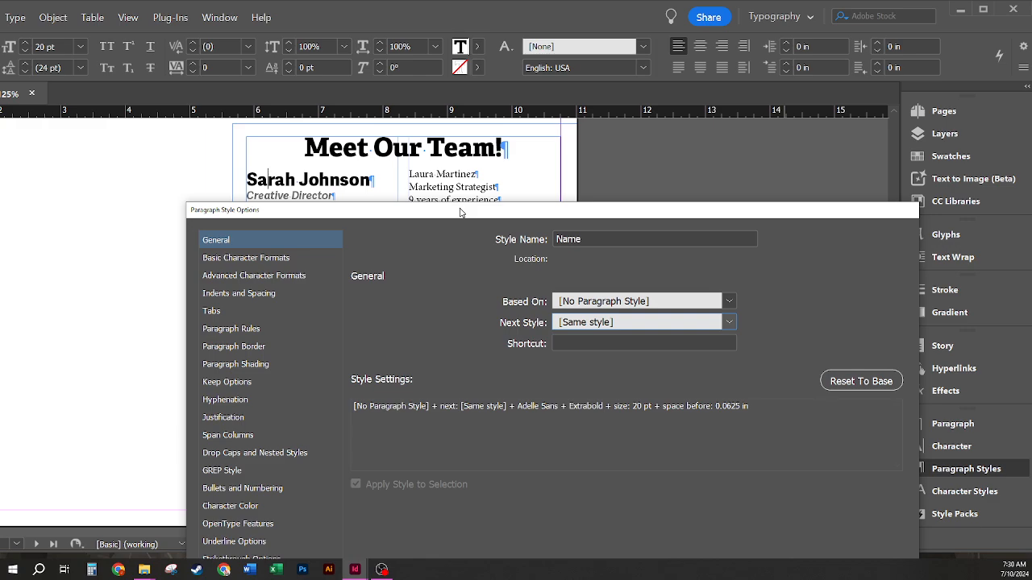
left_click_drag(460, 212, 460, 18)
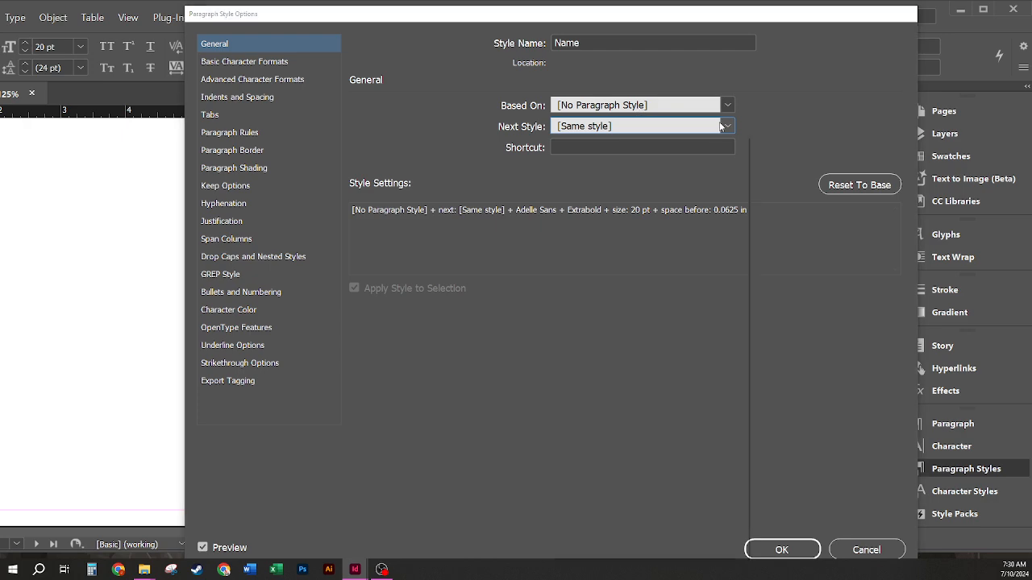
left_click(721, 127)
left_click(604, 224)
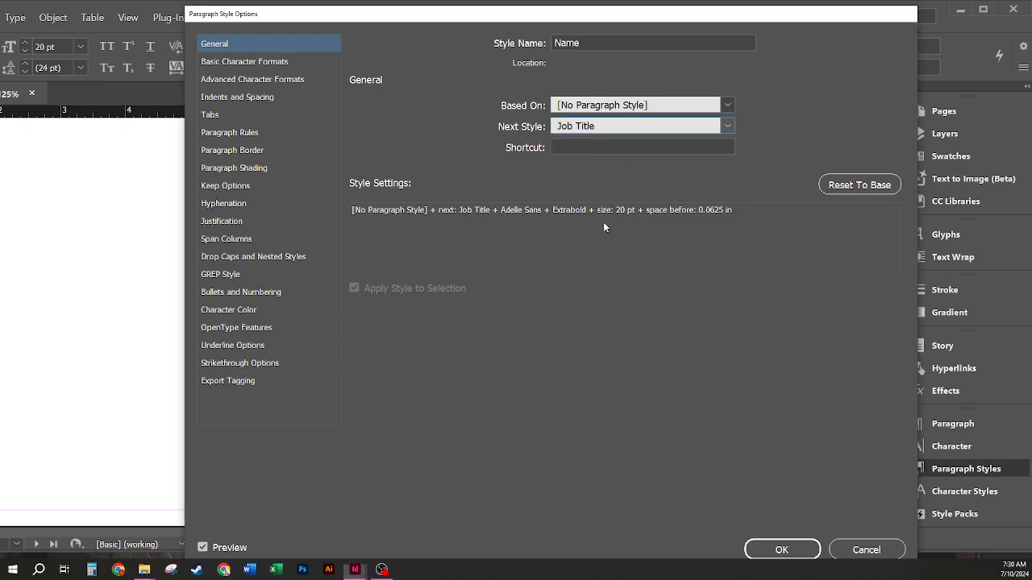
left_click(777, 550)
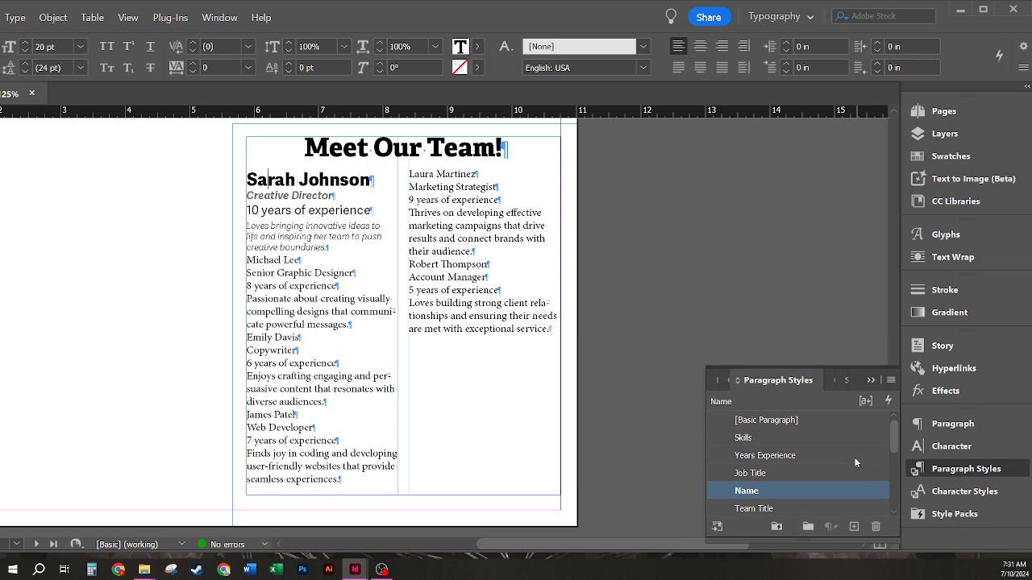
Step: Set the Job Title style's Next Style to Years Experience
left_click_drag(289, 196, 275, 195)
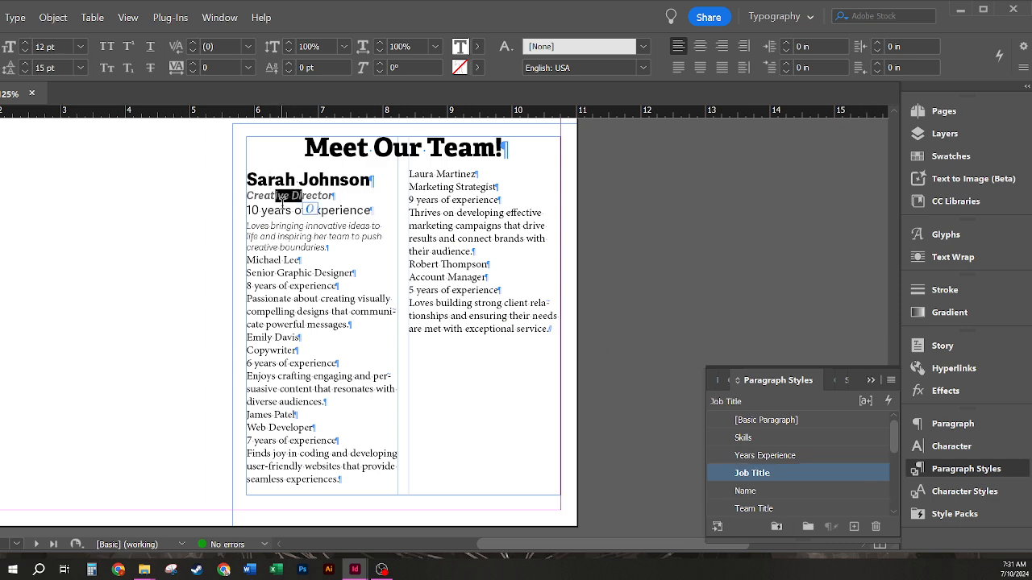
right_click(823, 474)
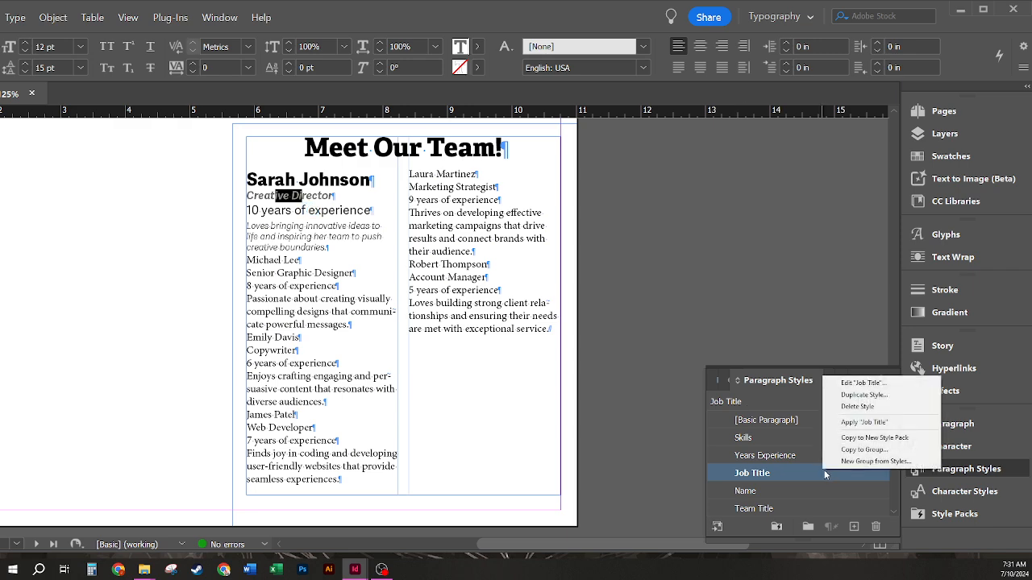
left_click(842, 383)
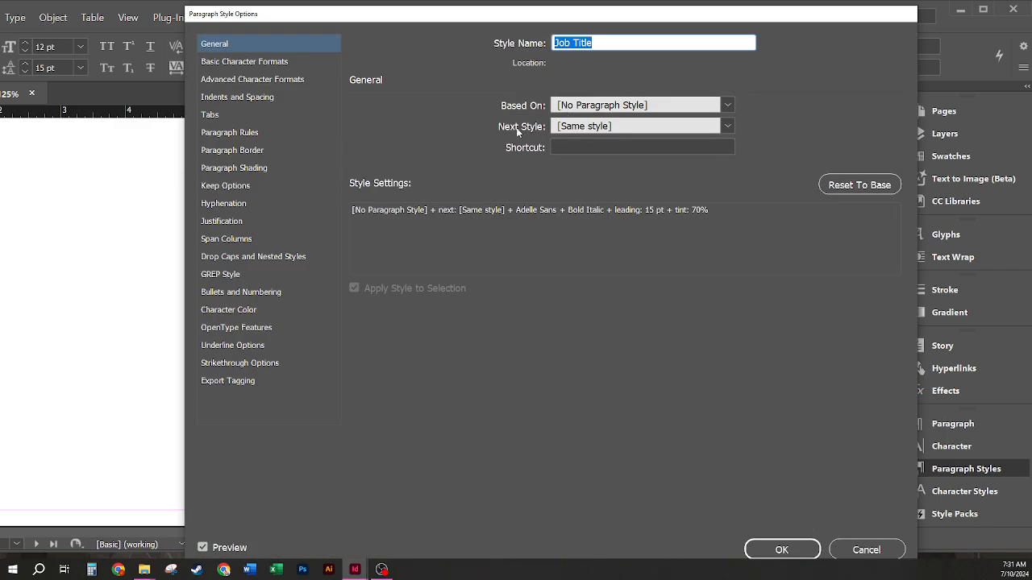
left_click(725, 126)
left_click(611, 211)
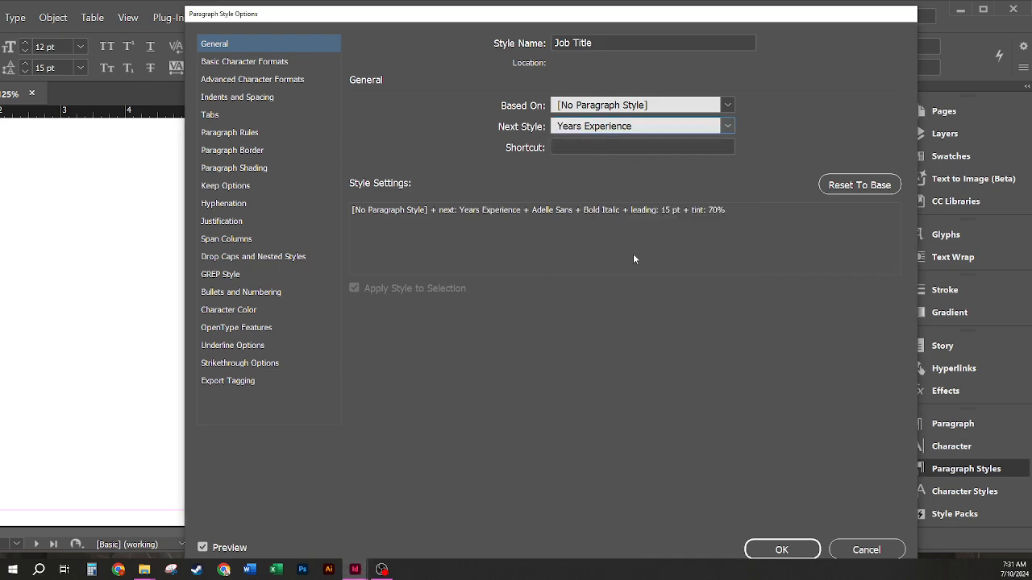
left_click(780, 550)
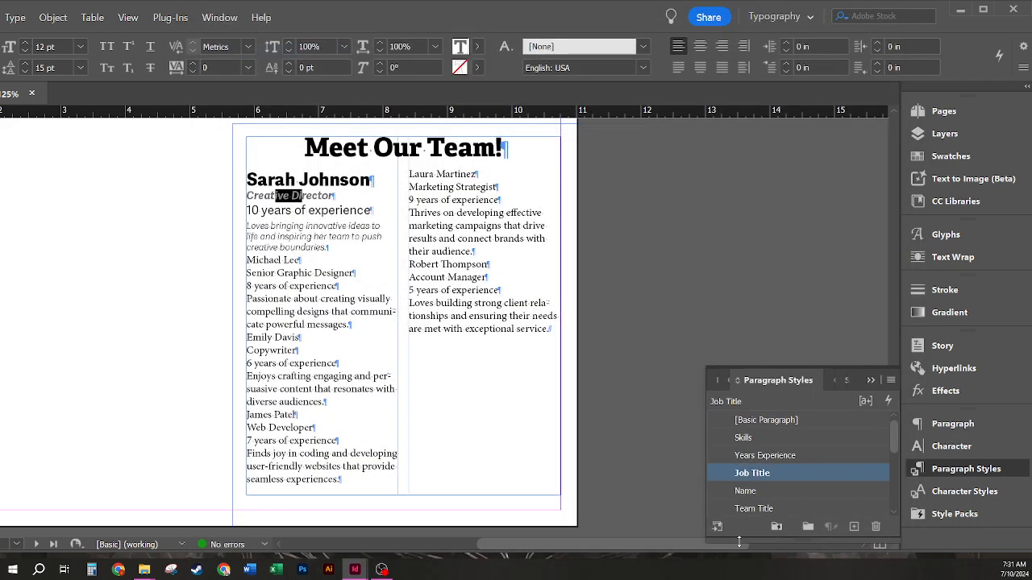
Step: Set the Years Experience style's Next Style to Skills
right_click(806, 452)
left_click(815, 461)
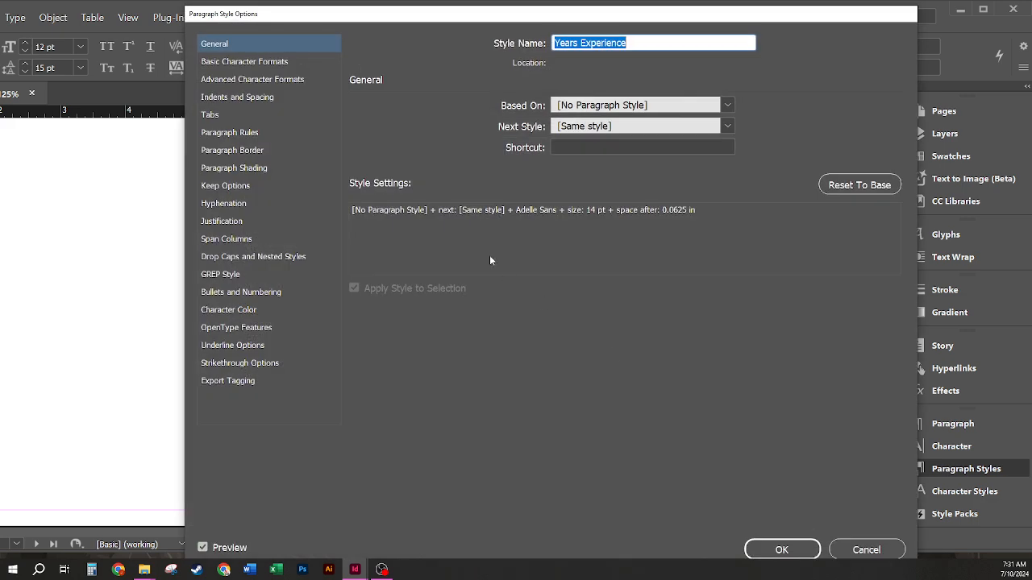
left_click(728, 126)
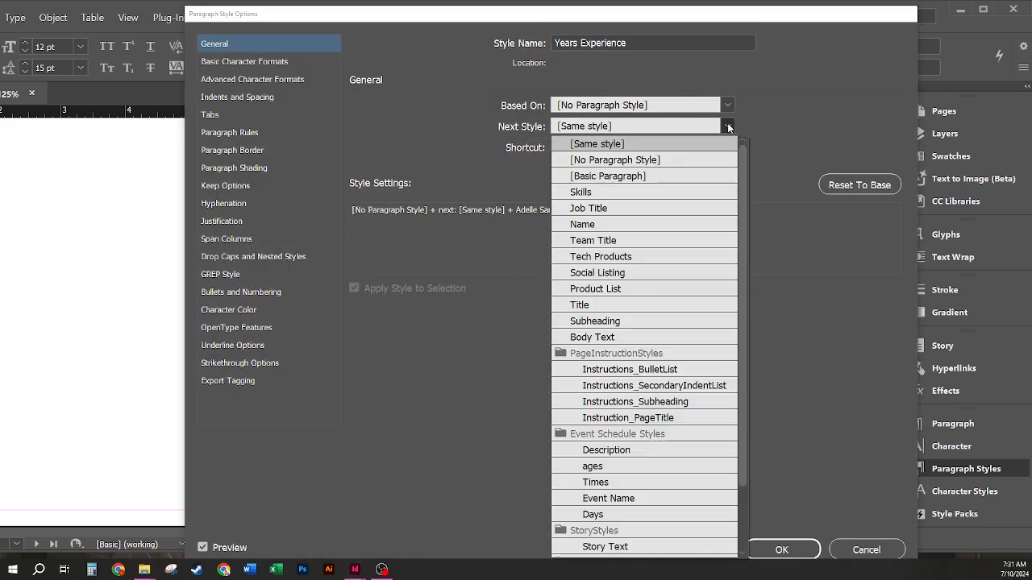
left_click(635, 191)
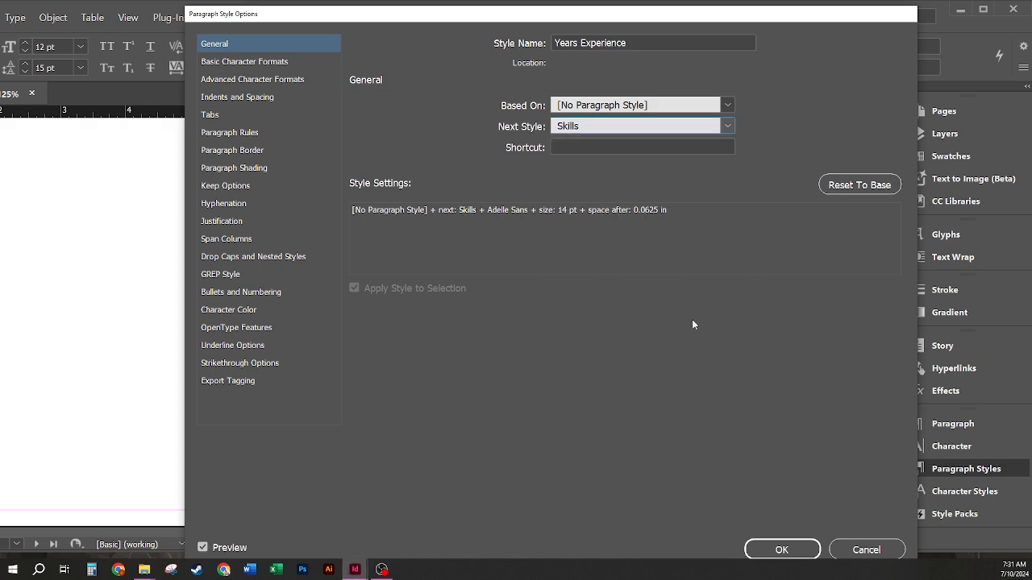
left_click(782, 549)
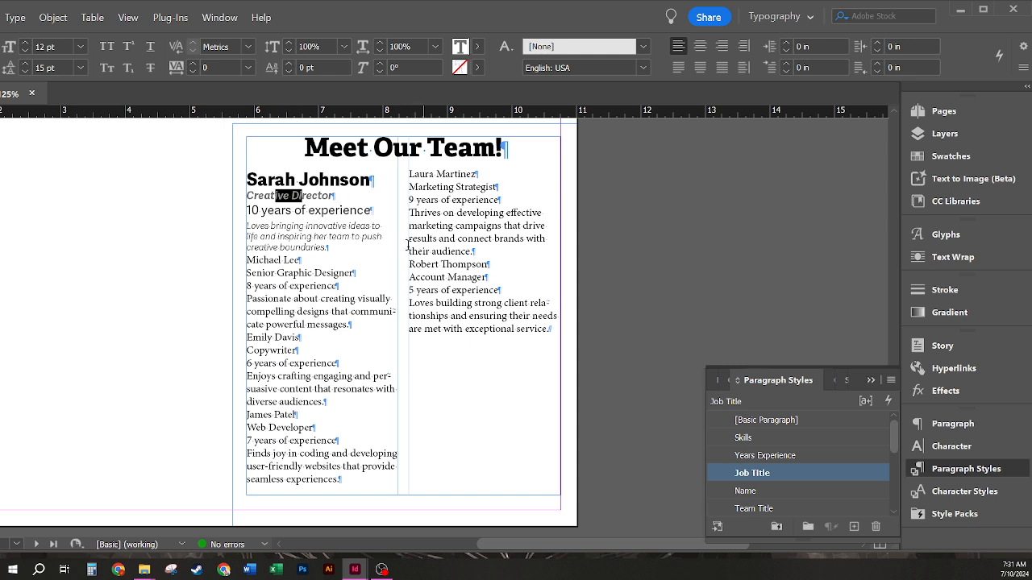
Step: Set the Skills style's Next Style back to Name, closing the loop
left_click_drag(341, 236, 326, 236)
right_click(769, 442)
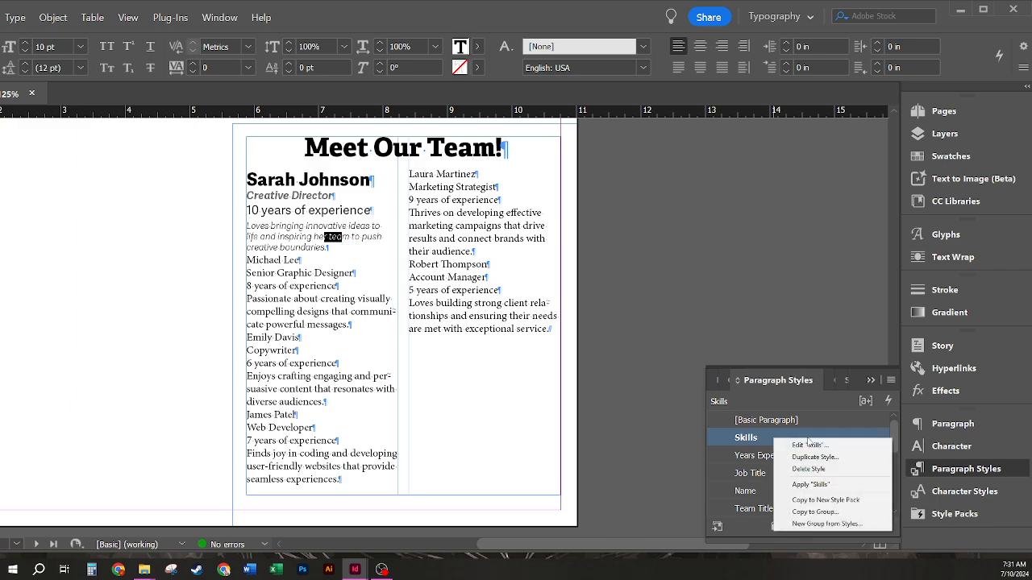
left_click(794, 444)
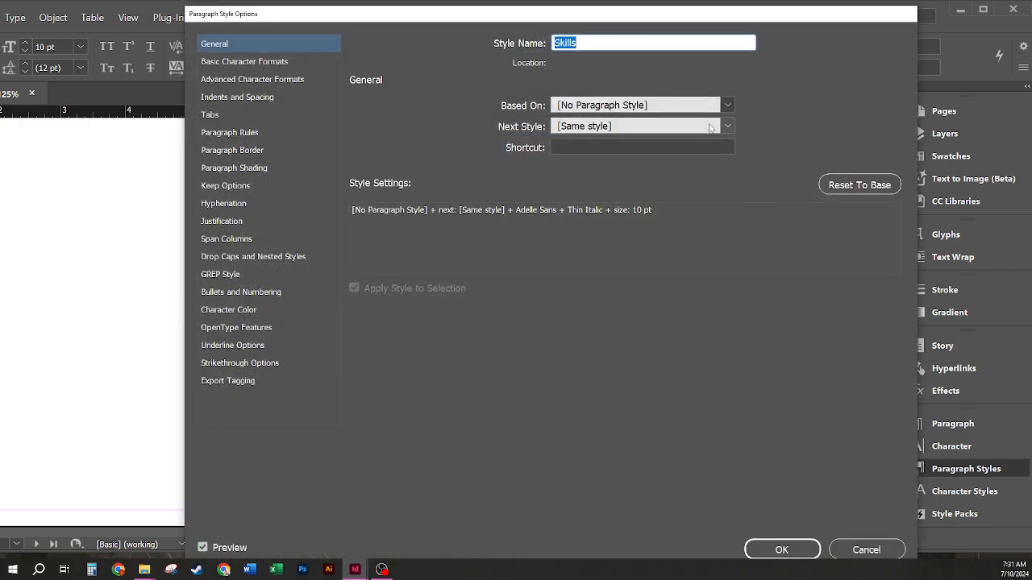
left_click(726, 126)
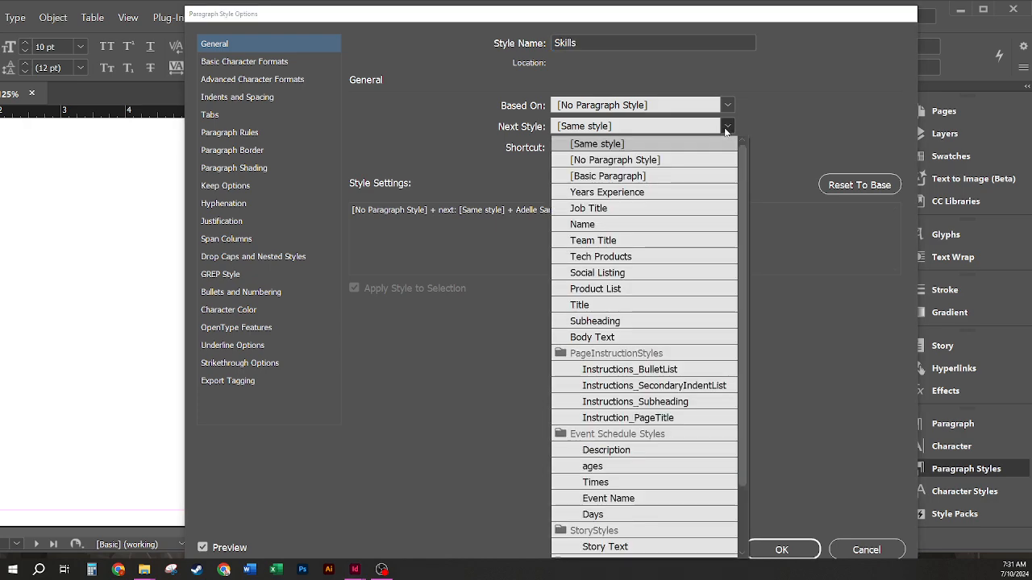
left_click(600, 227)
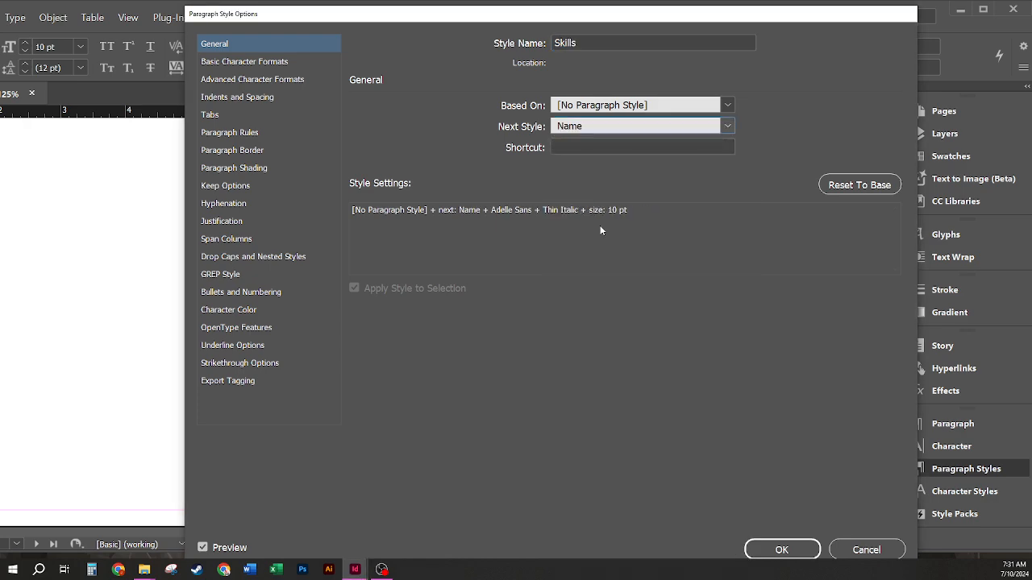
left_click(762, 549)
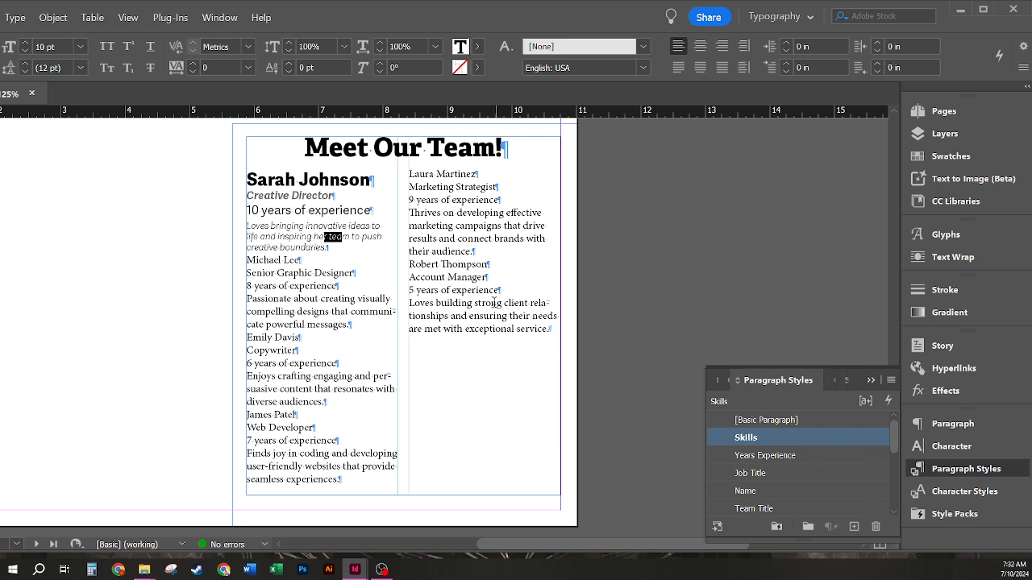
Step: Select all the team text in both columns and apply the Name paragraph style
left_click(551, 326)
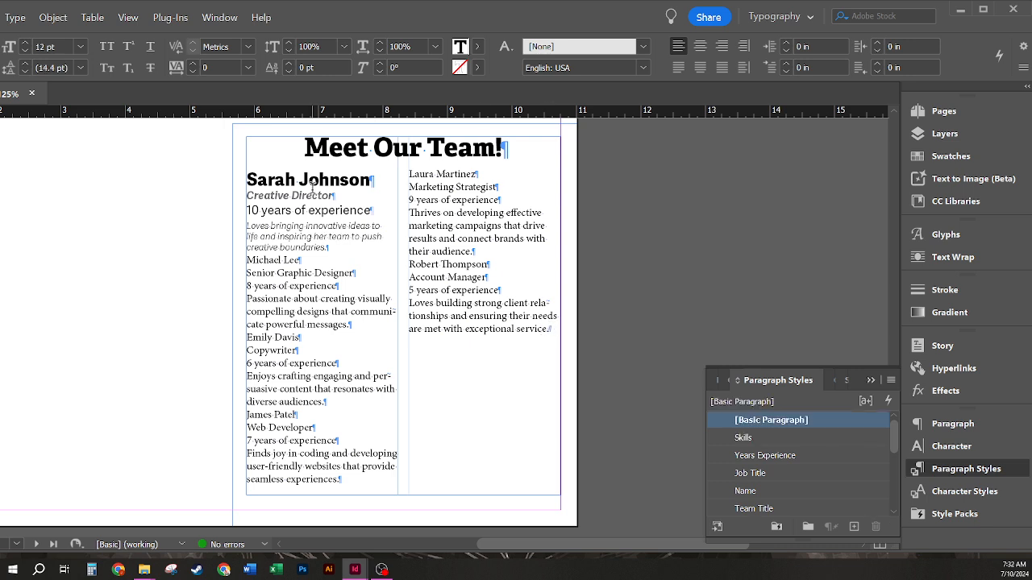
left_click_drag(274, 181, 348, 181)
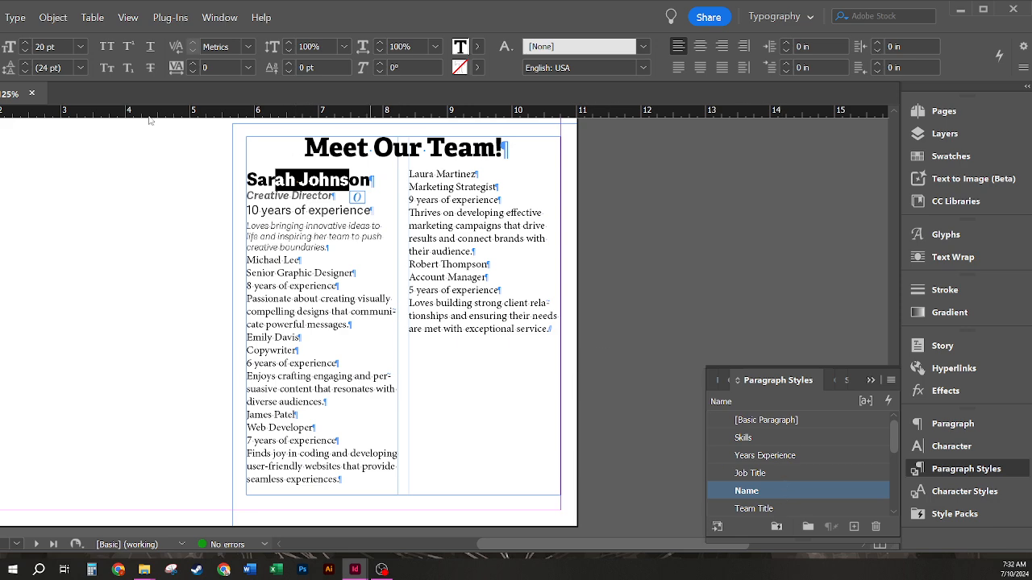
left_click(364, 182, "shift")
left_click_drag(555, 327, 219, 182)
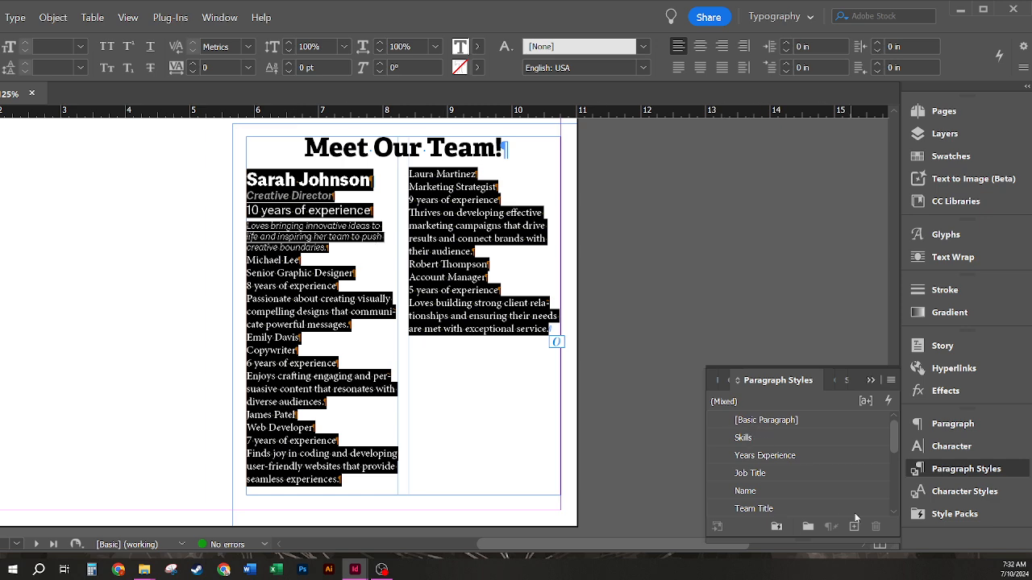
left_click(776, 490)
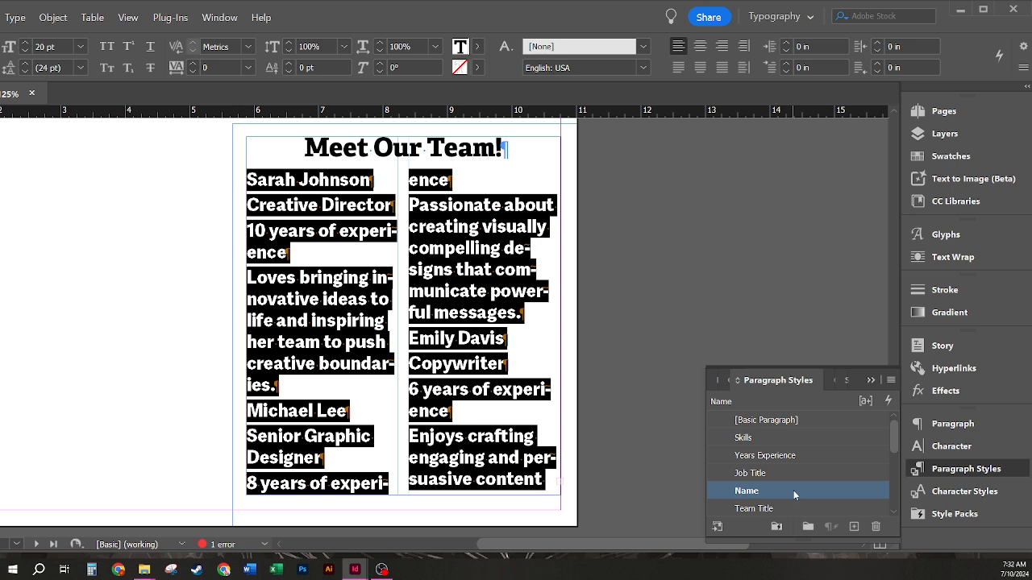
Step: Apply 'Name then Next Style' to the selected team text
right_click(793, 490)
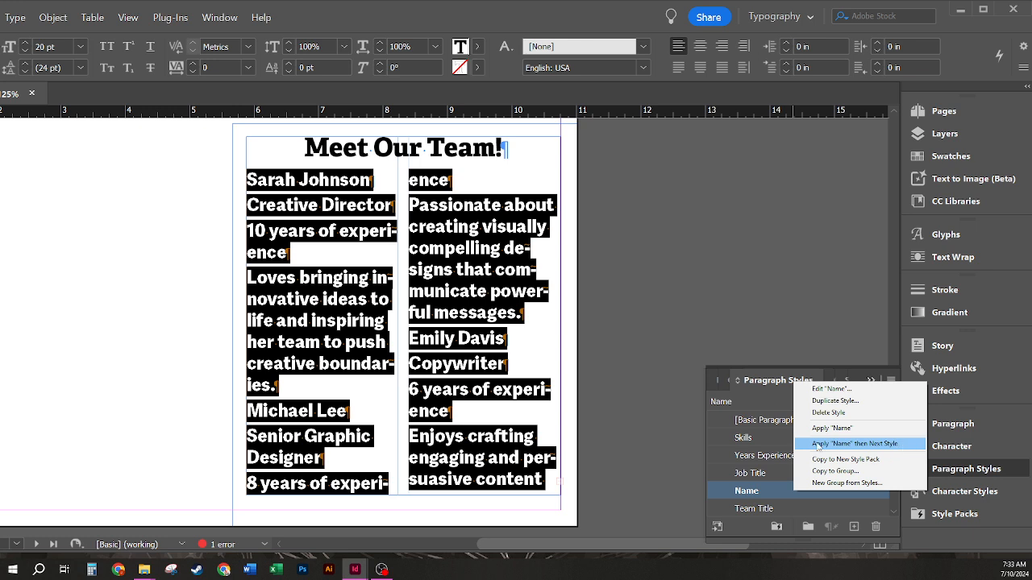
left_click(890, 446)
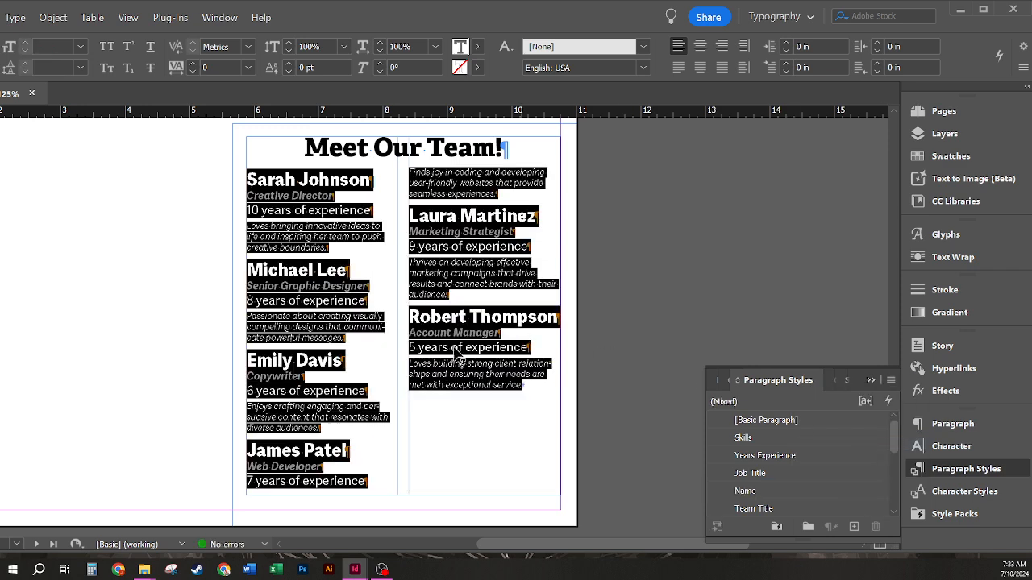
left_click(511, 419)
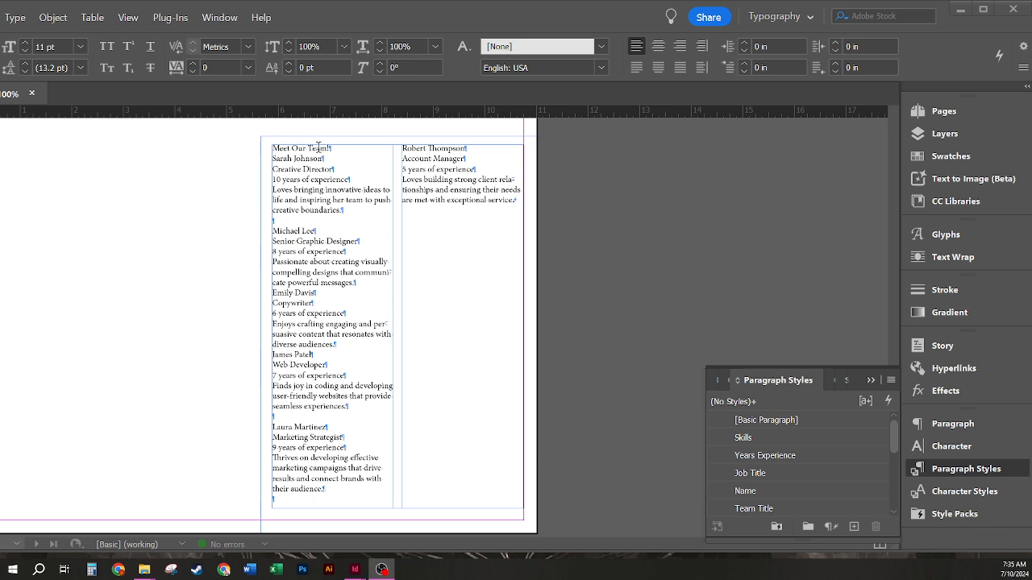
Step: Apply the Team Title paragraph style to the 'Meet Our Team!' heading
left_click(327, 149)
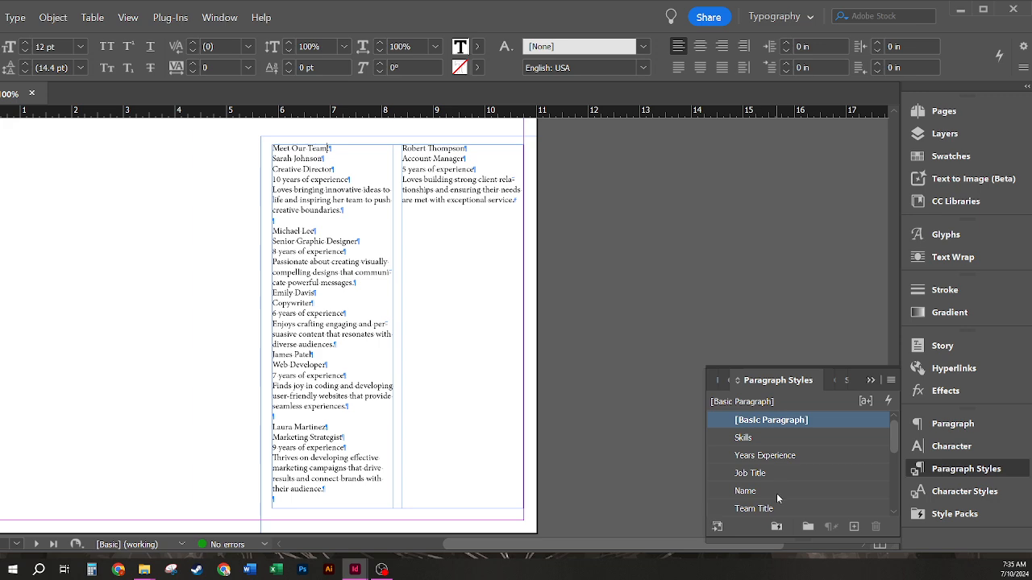
left_click(776, 511)
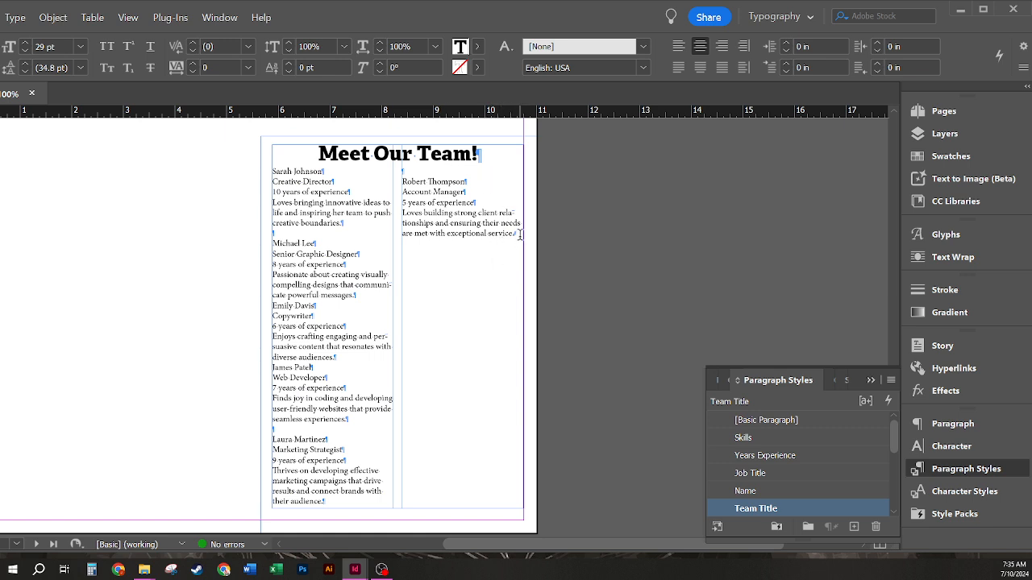
left_click_drag(517, 235, 239, 172)
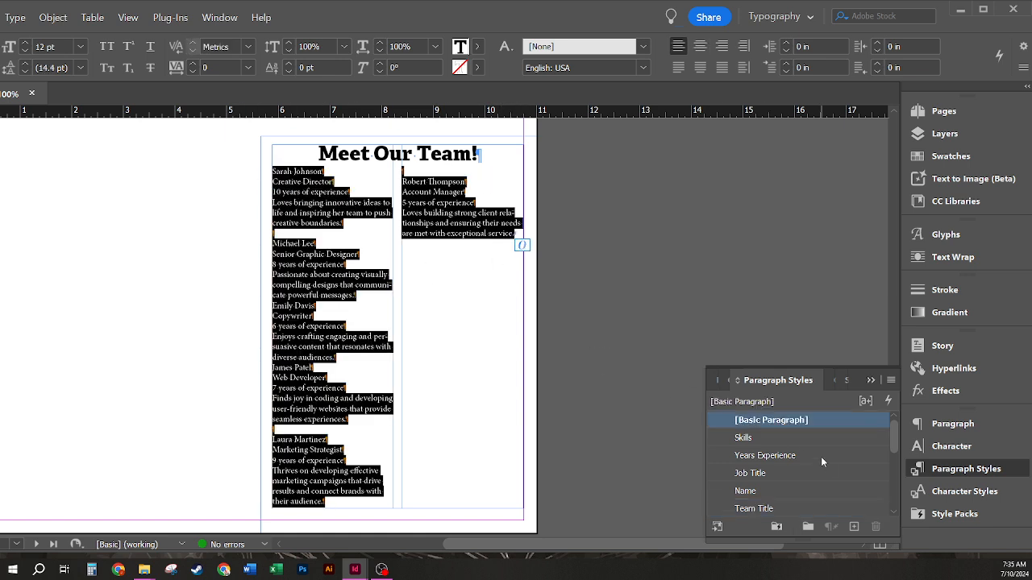
Step: Apply 'Name then Next Style' to the selected body text
right_click(783, 489)
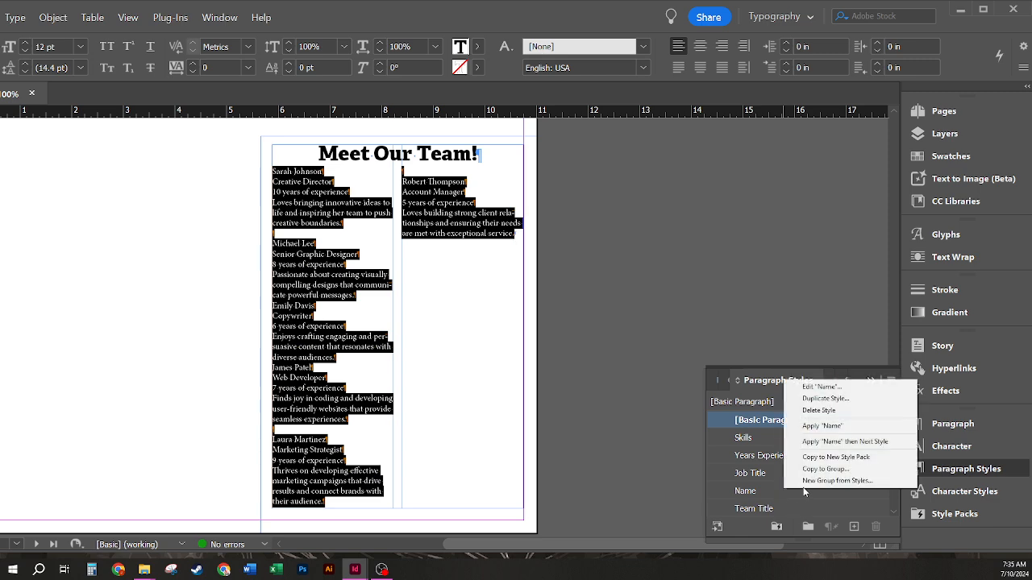
left_click(897, 442)
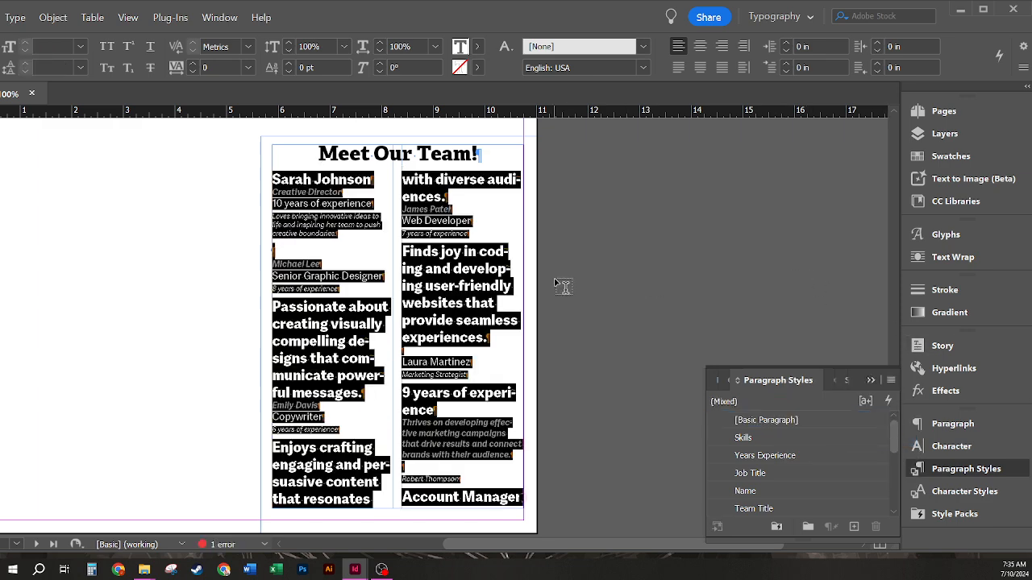
left_click(314, 253)
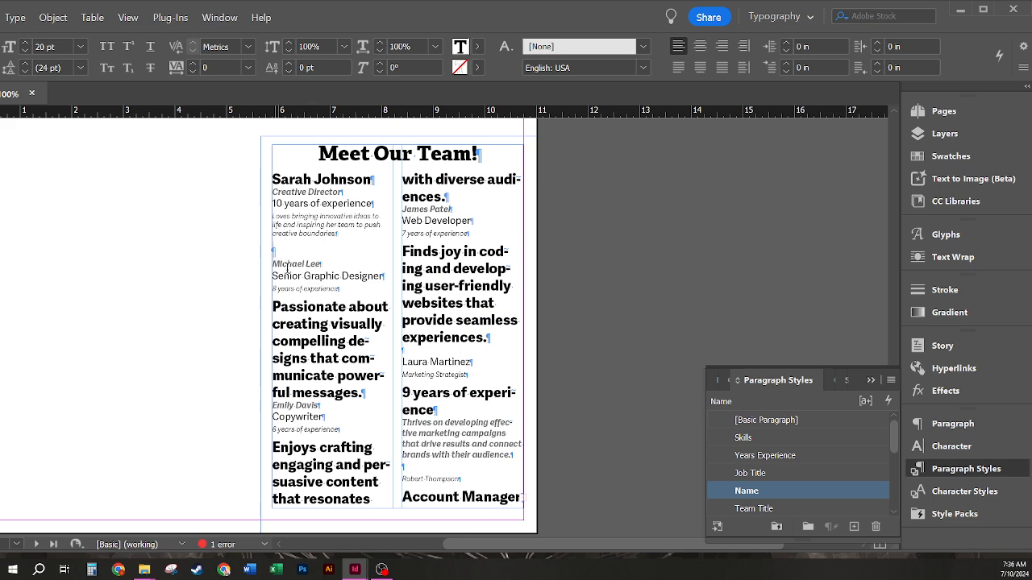
triple_click(323, 264)
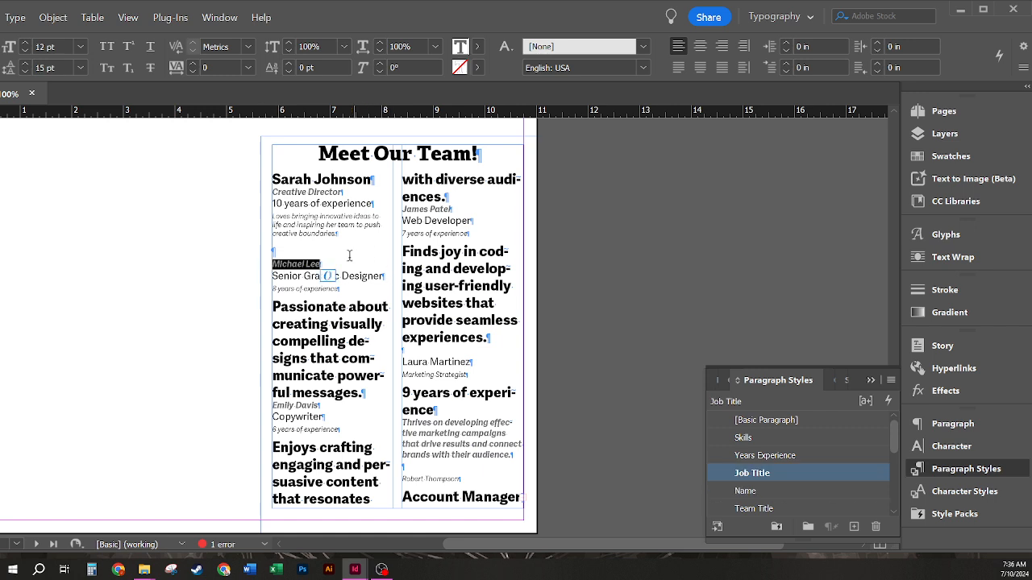
left_click(324, 259)
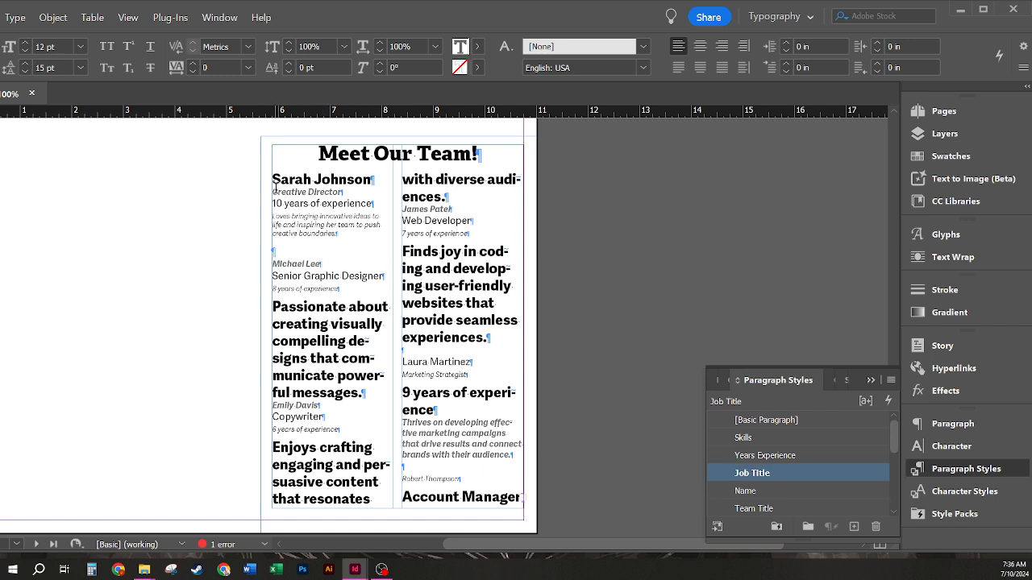
left_click(272, 251)
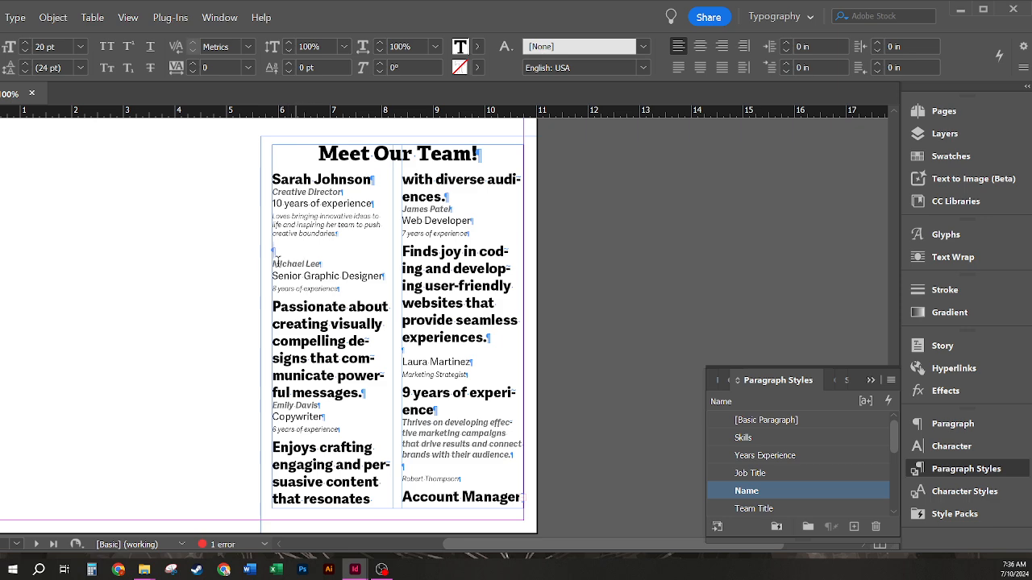
left_click(272, 252)
left_click(295, 255)
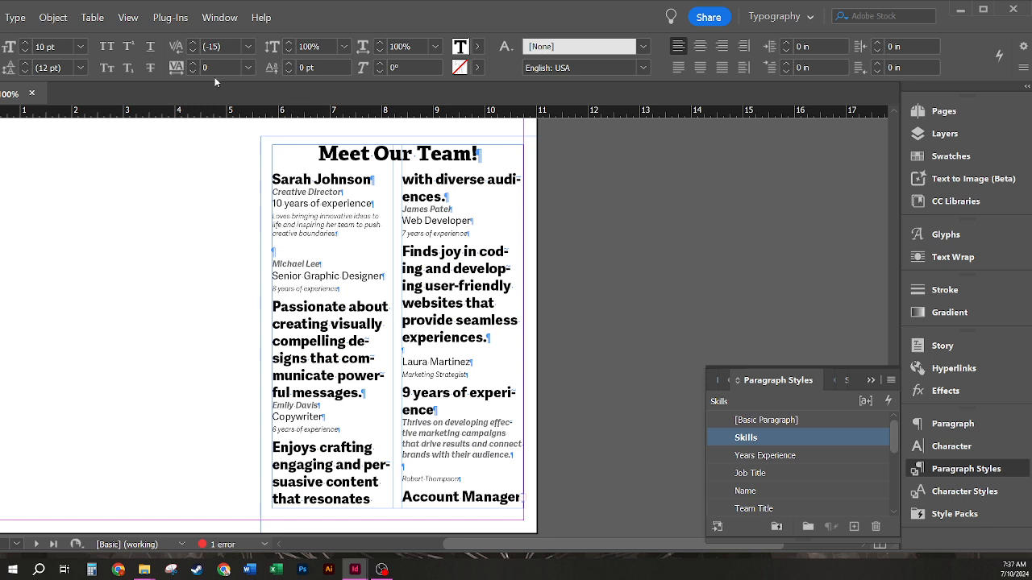
left_click(344, 251)
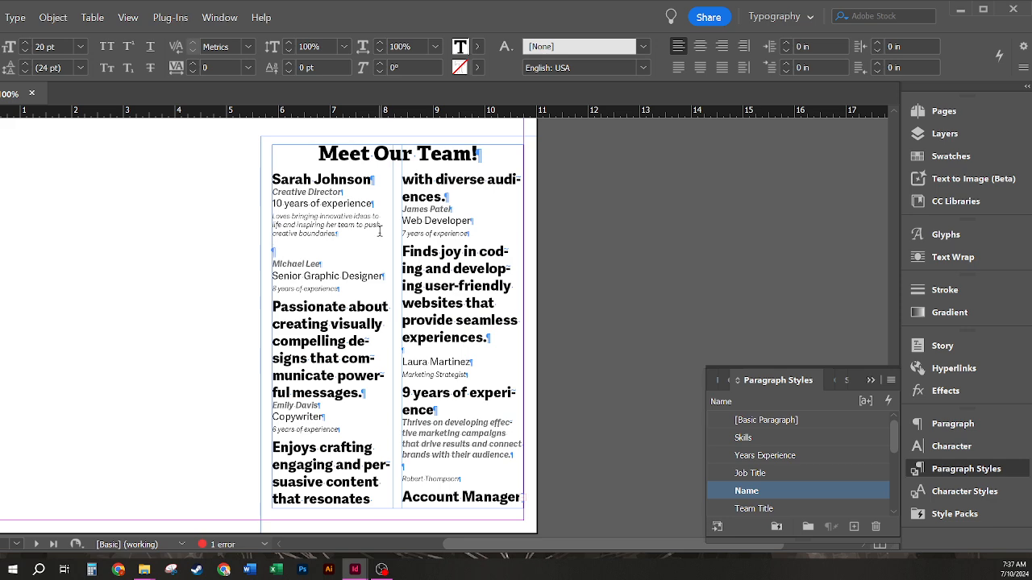
key("BackSpace")
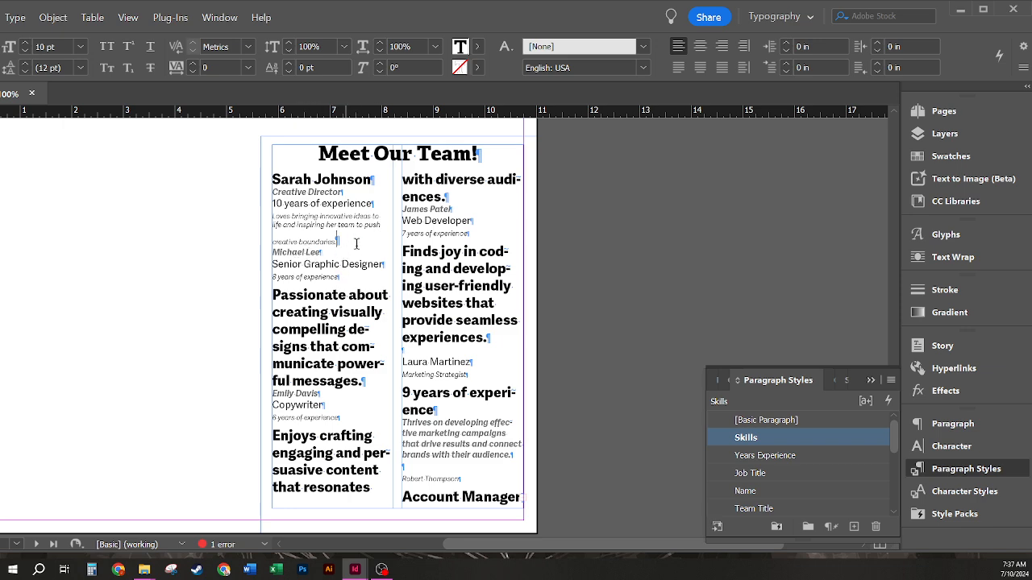
key("Return")
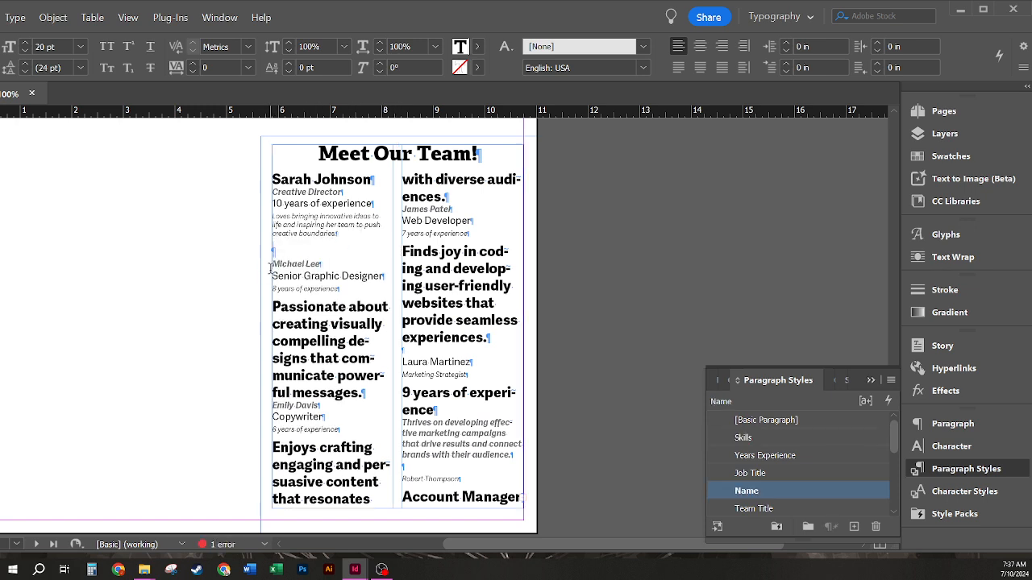
left_click_drag(275, 266, 269, 253)
key("BackSpace")
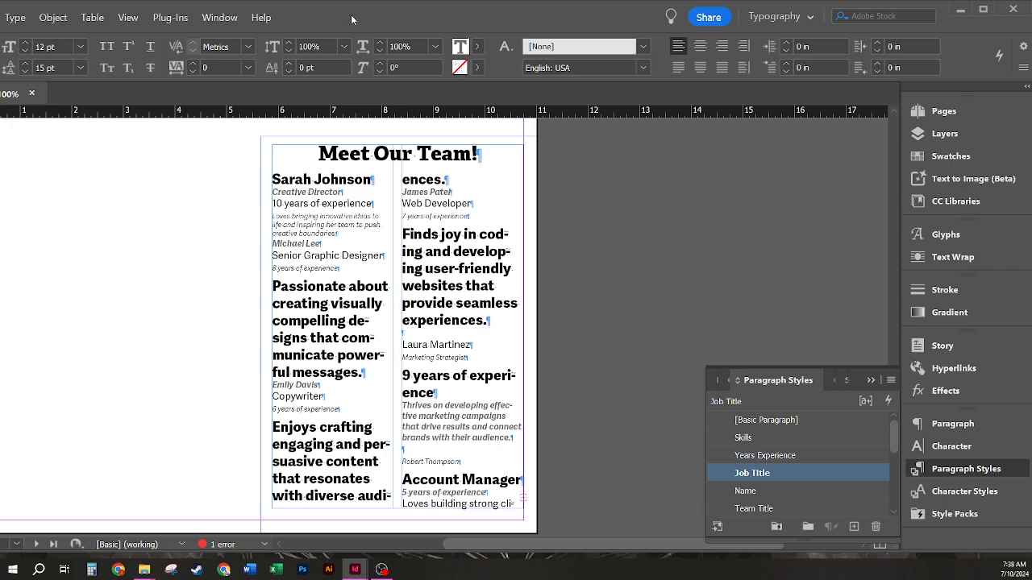
left_click_drag(352, 18, 376, 4)
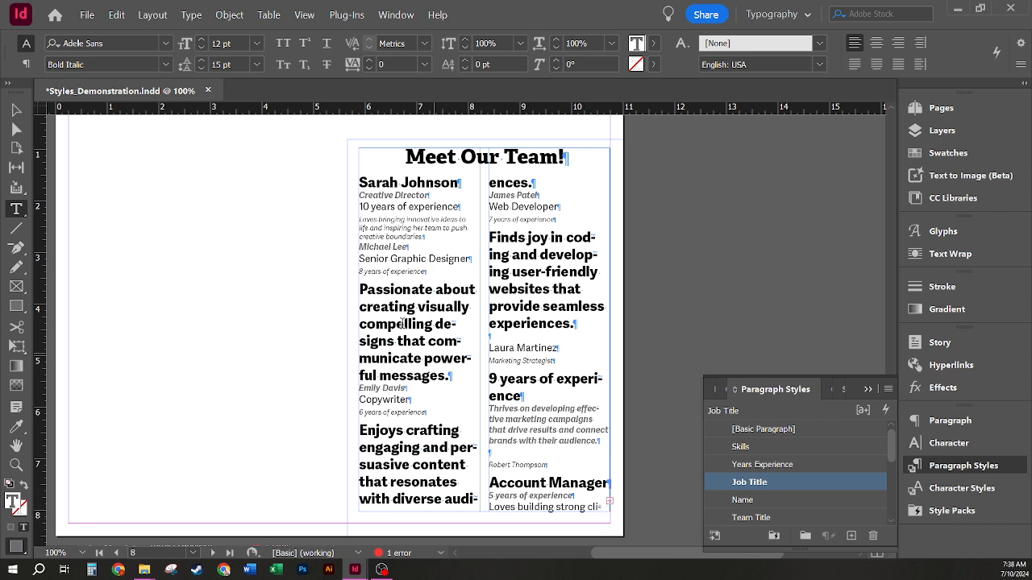
Step: Flow the overset team text into a new text frame drawn beside the page
left_click(16, 110)
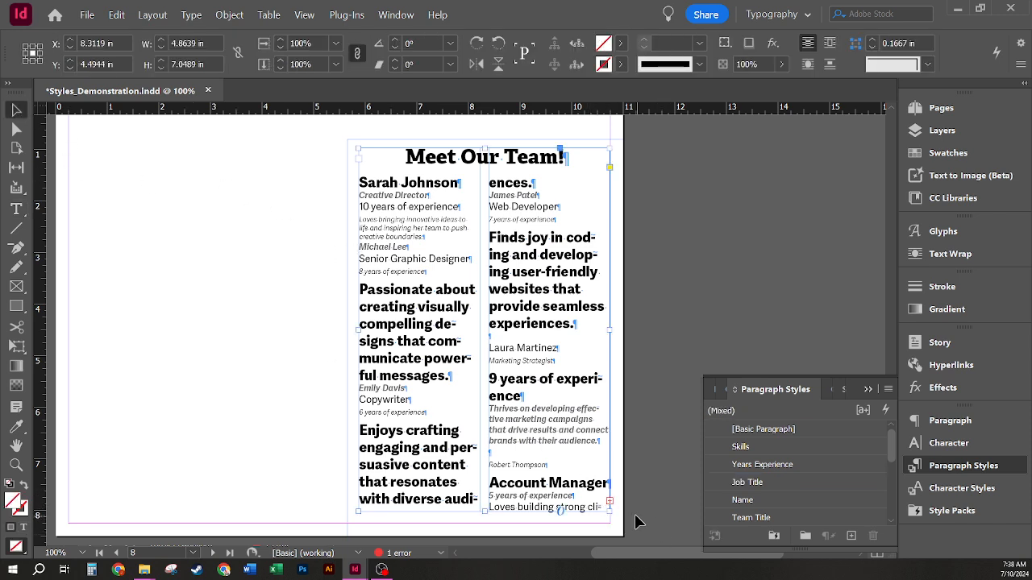
left_click(611, 505)
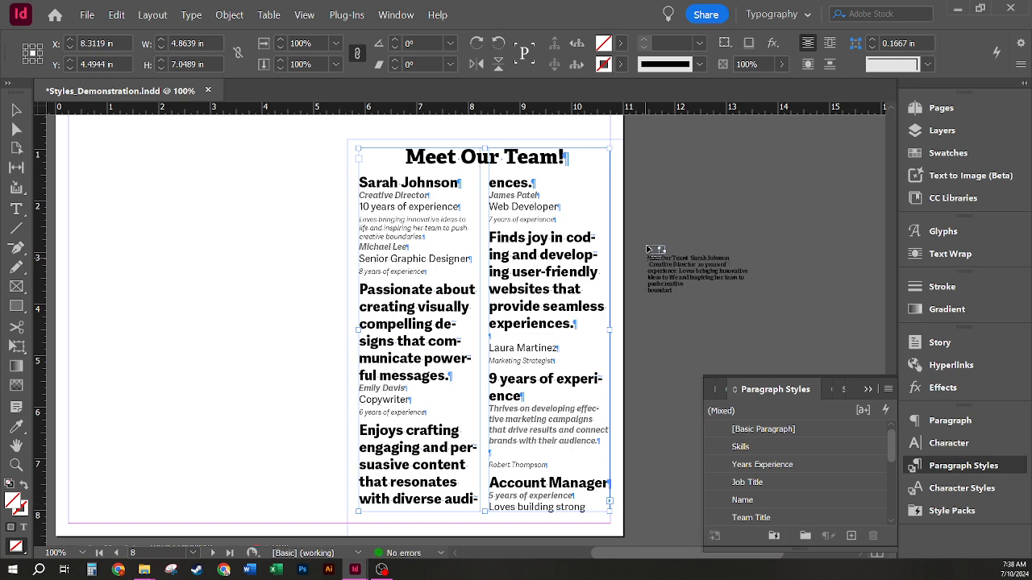
left_click_drag(636, 187, 852, 389)
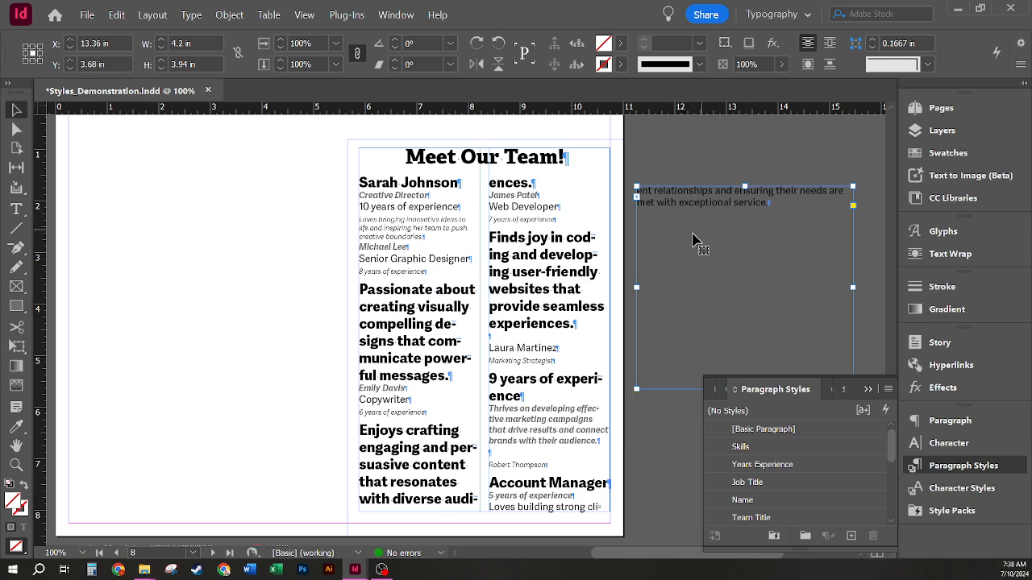
Step: Select the team text across both frames and apply 'Name then Next Style'
double_click(808, 204)
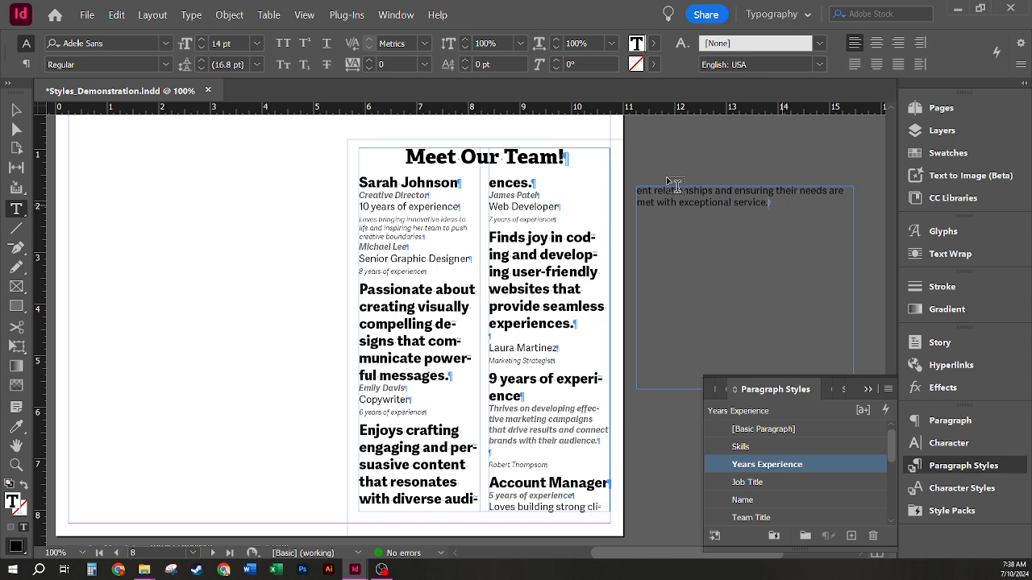
left_click_drag(798, 204, 344, 179)
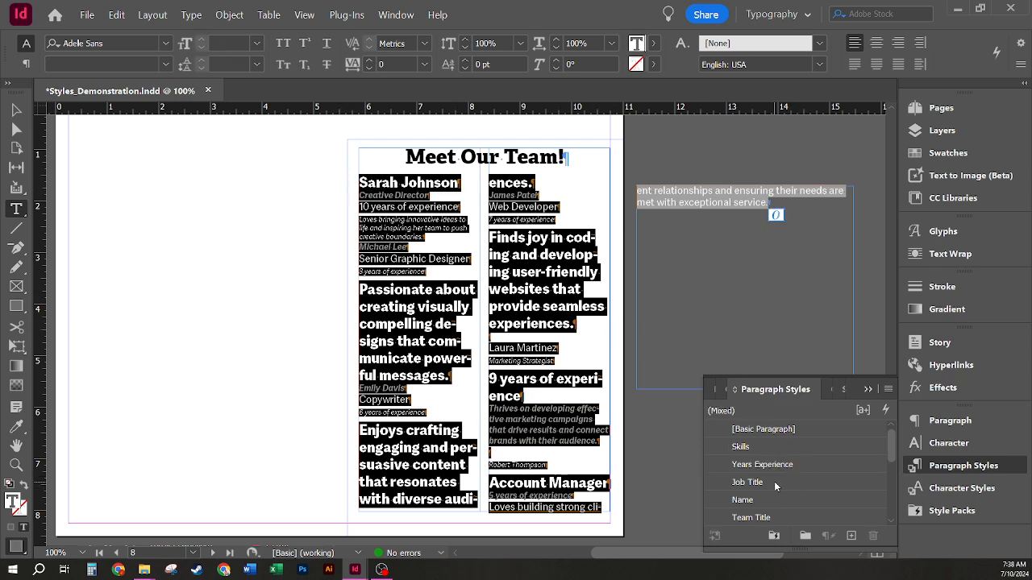
right_click(777, 503)
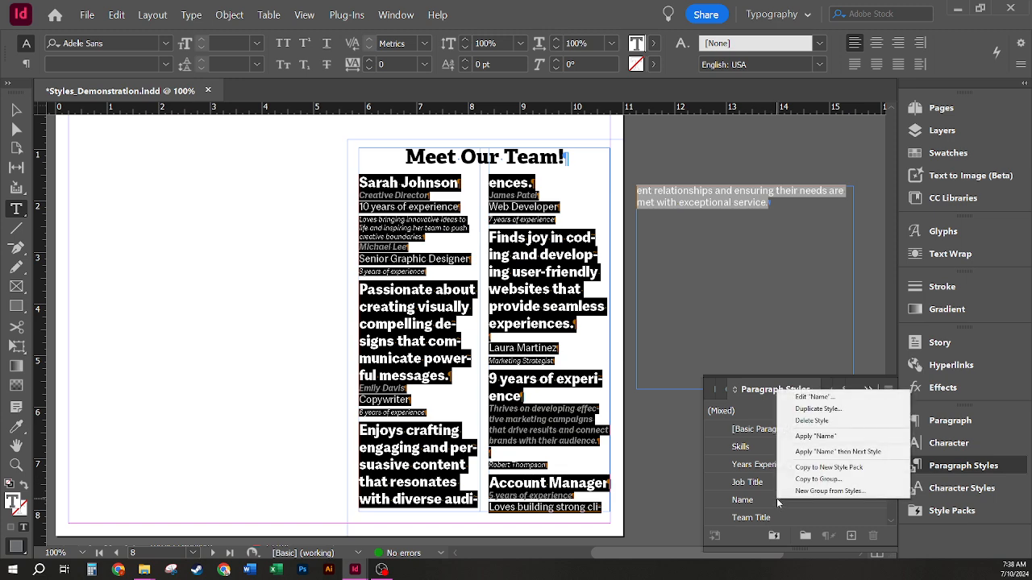
left_click(877, 461)
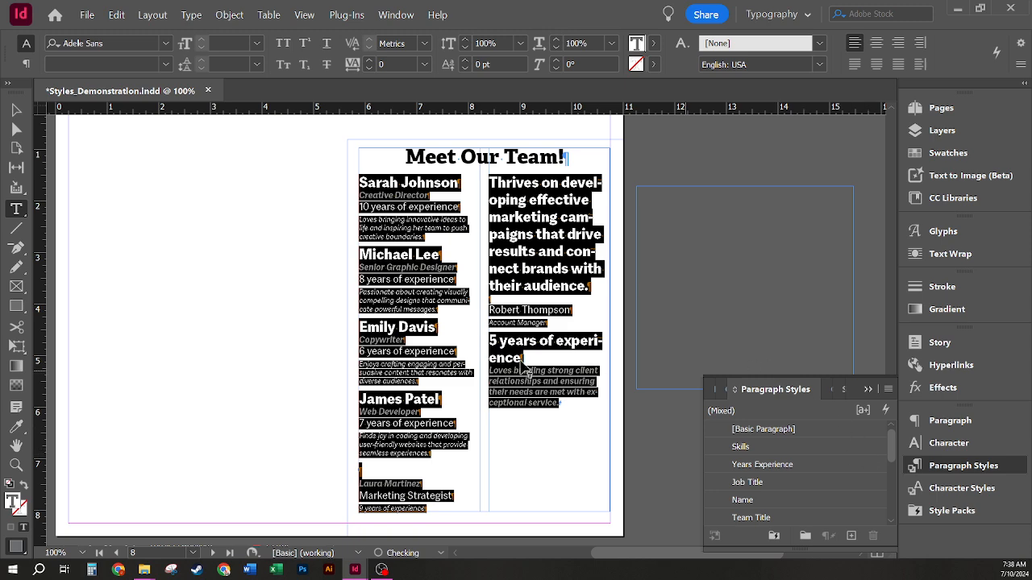
Step: Delete the blank paragraph above the Marketing Strategist profile
left_click(430, 223)
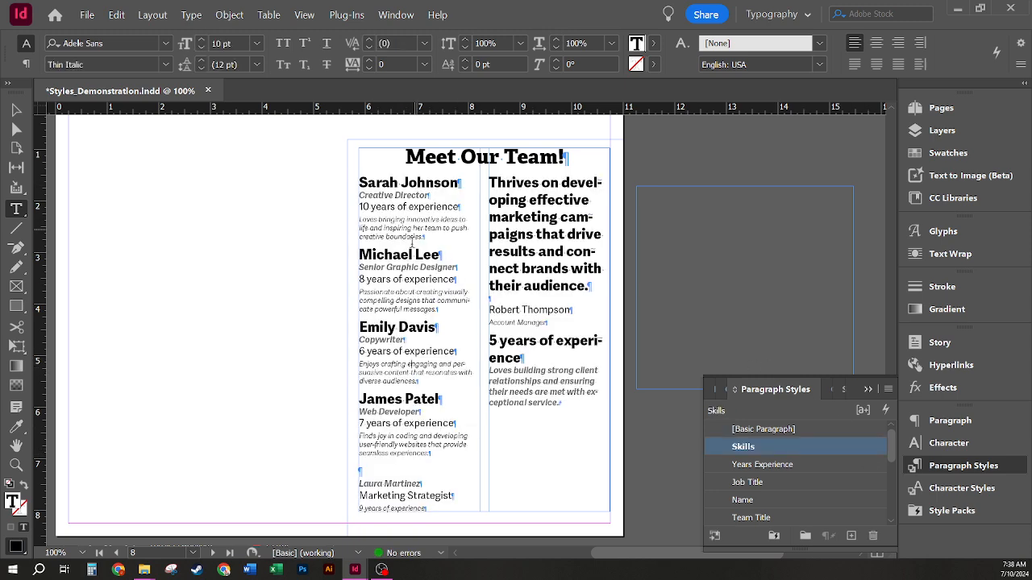
left_click(365, 471)
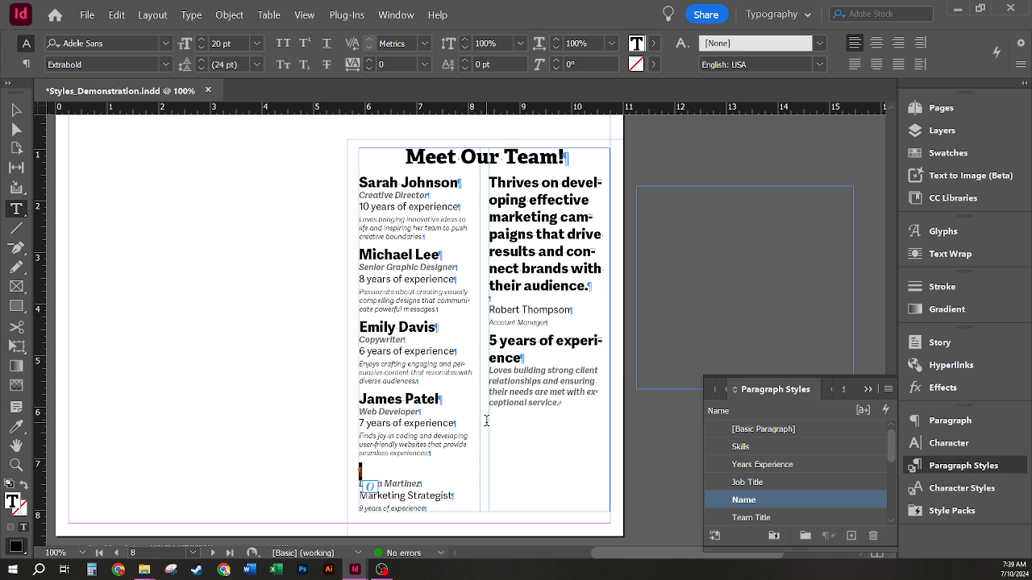
key("Delete")
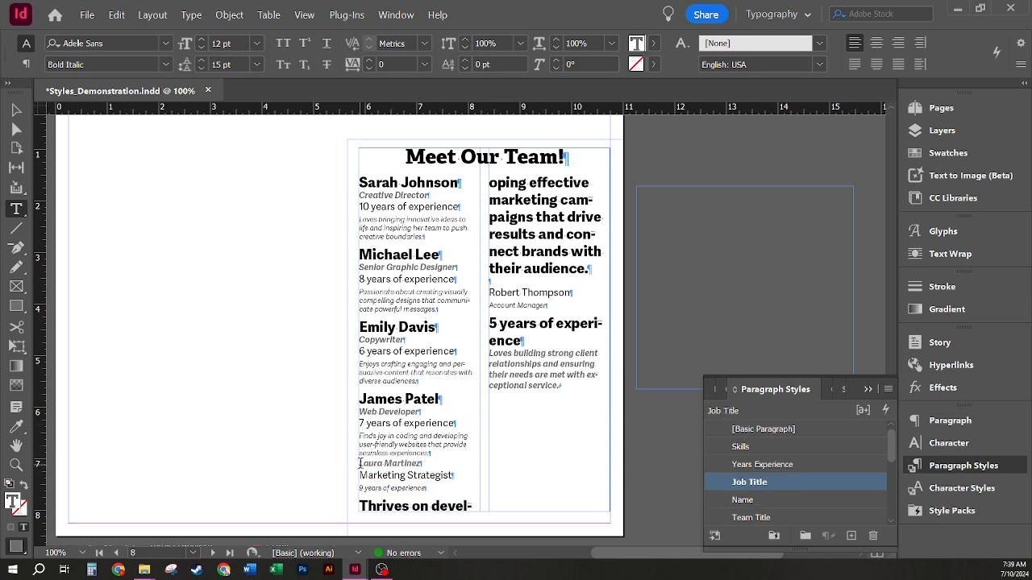
Step: Select from Marketing Strategist to the story end and bring up the Name style's options
key("ctrl+shift+End")
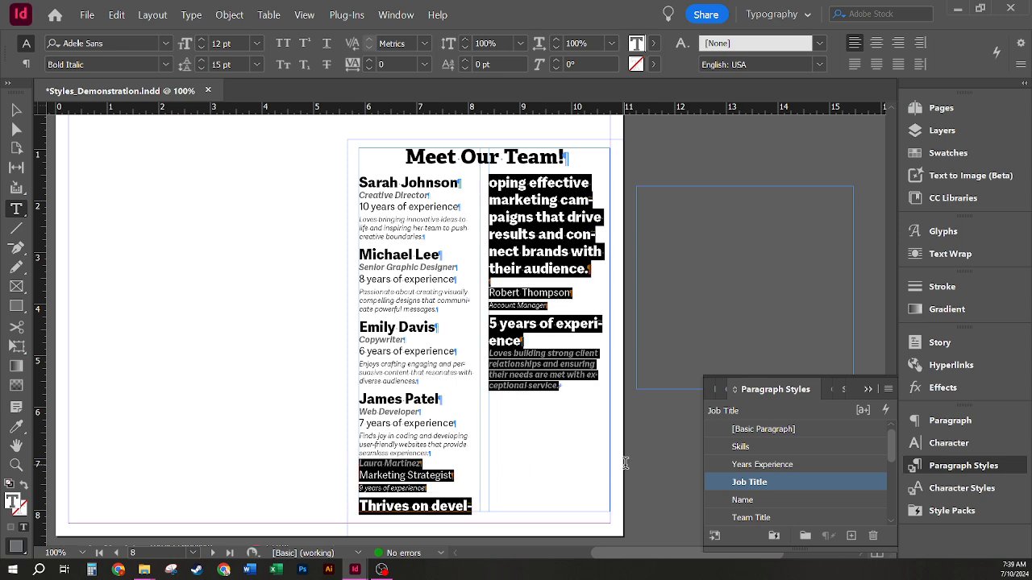
right_click(783, 483)
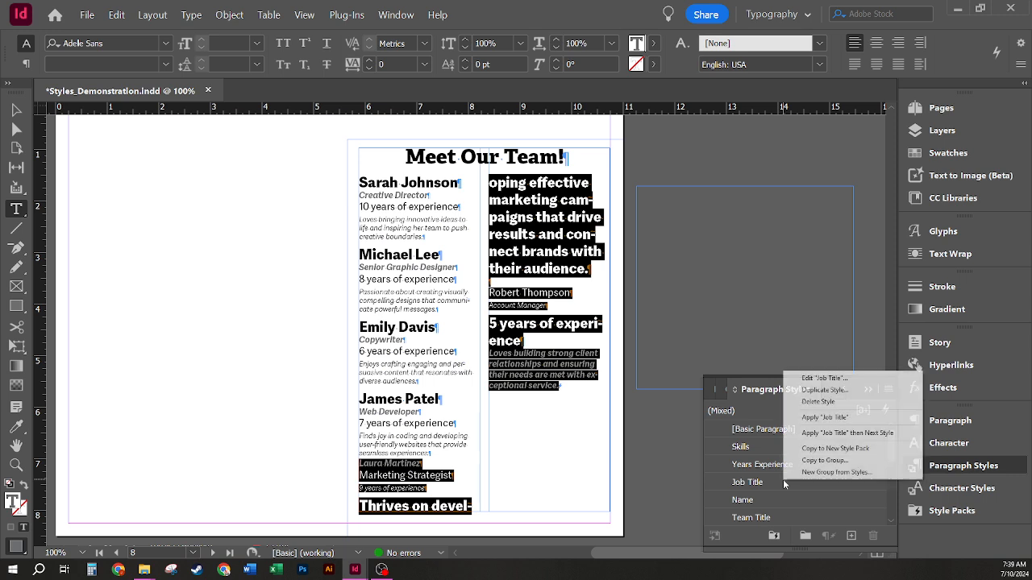
left_click(880, 434)
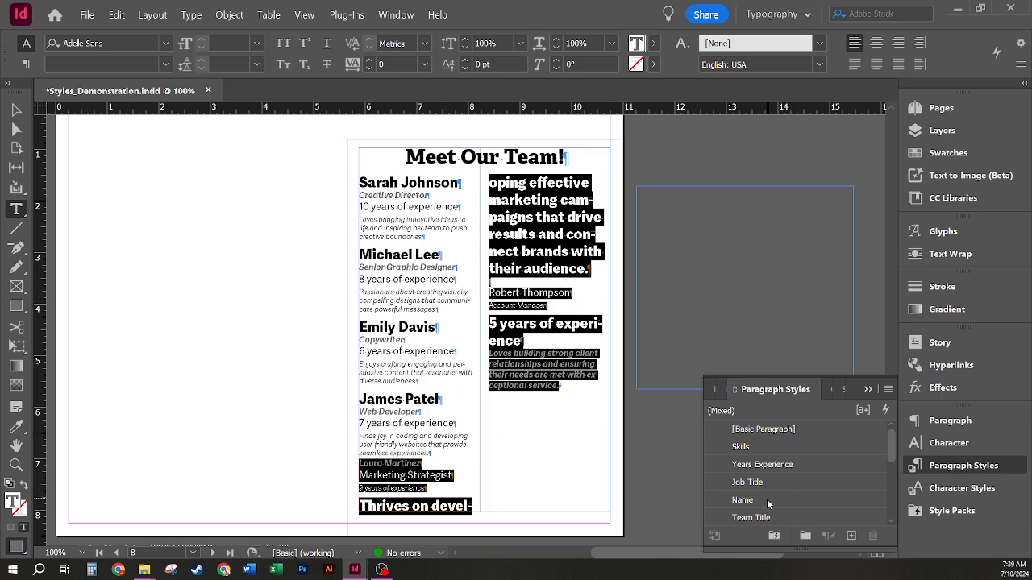
right_click(779, 500)
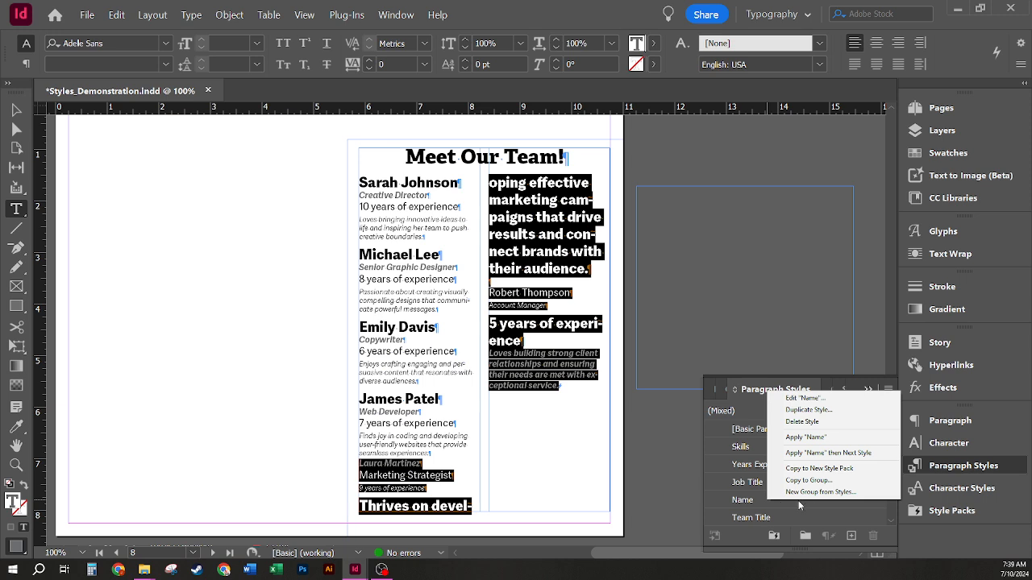
Step: Apply Name then Next Style to the Marketing Strategist text onward
left_click(806, 437)
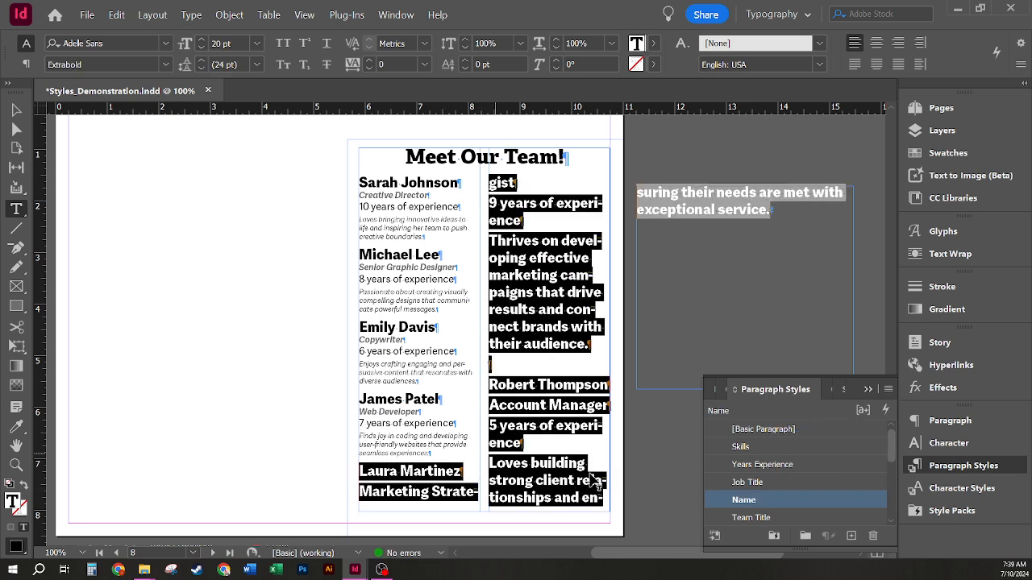
right_click(743, 500)
left_click(855, 448)
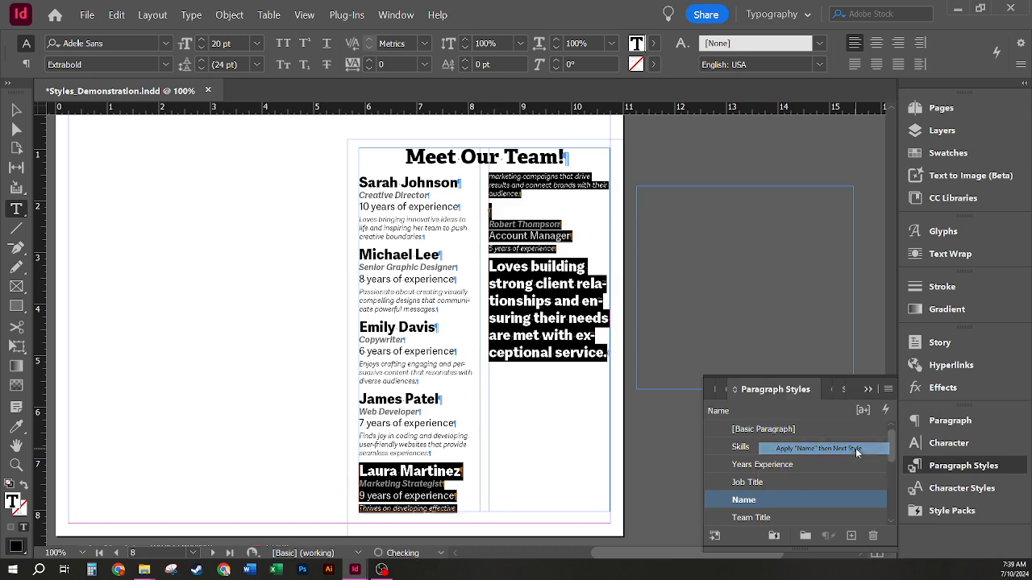
left_click(539, 290)
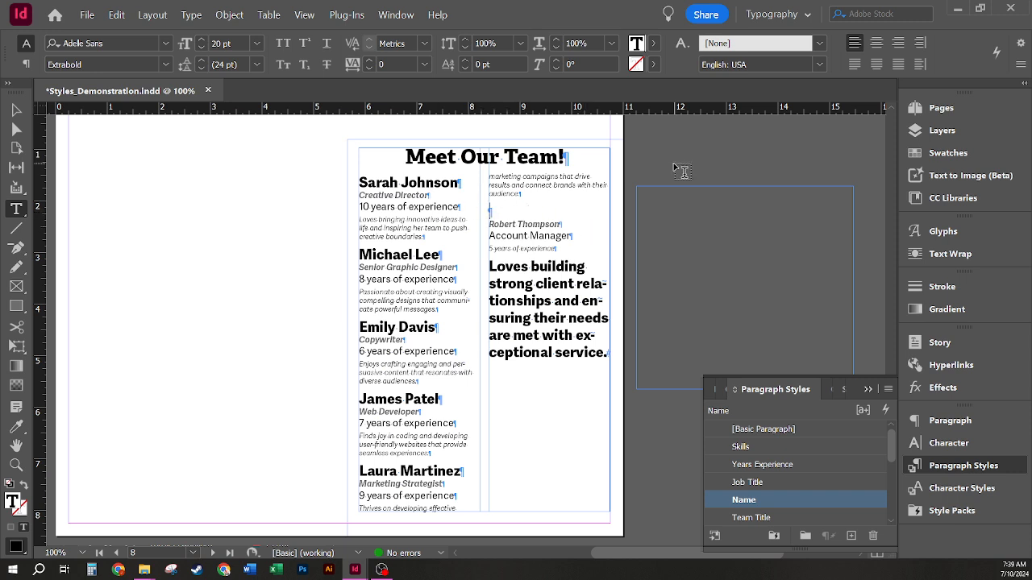
Step: Remove the blank paragraph before Account Manager and reapply Name then Next Style to that profile
key("BackSpace")
key("Return")
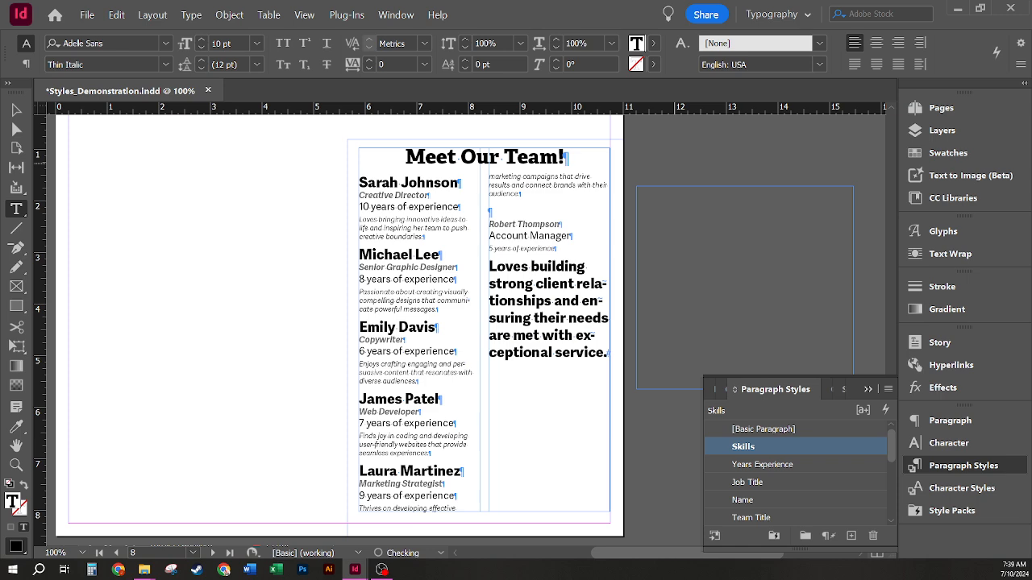
key("Down")
key("BackSpace")
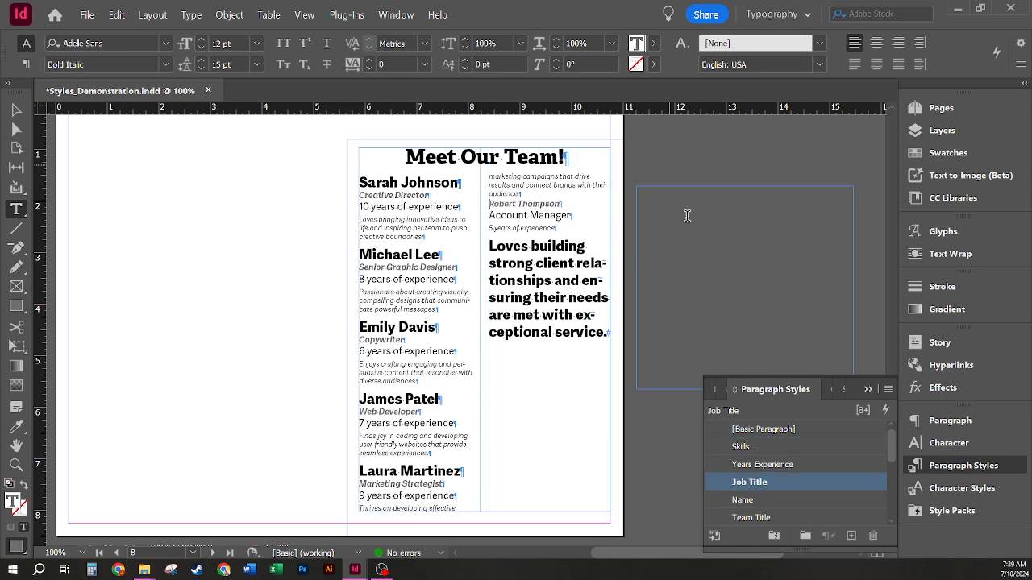
left_click_drag(592, 357, 488, 203)
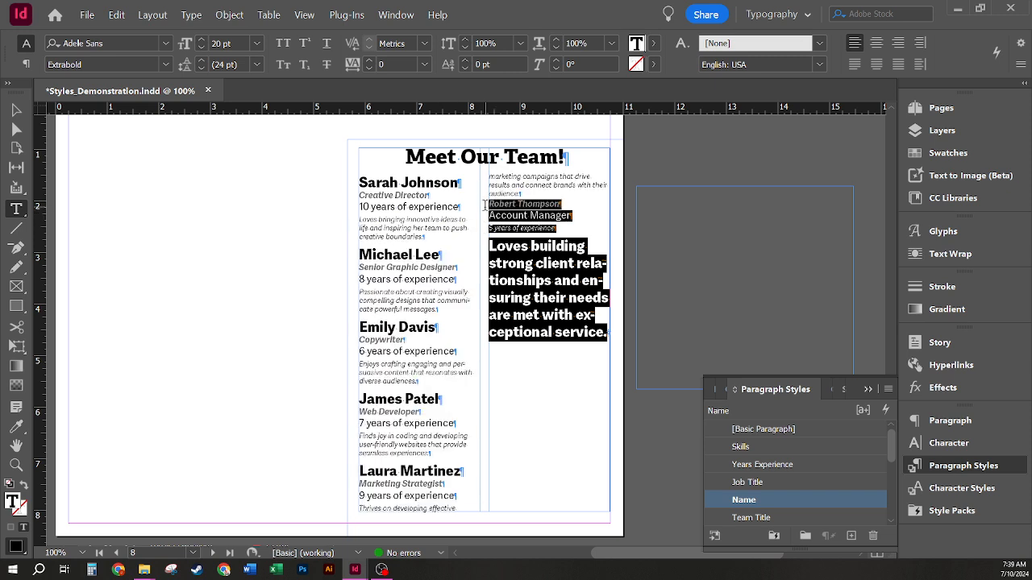
right_click(808, 499)
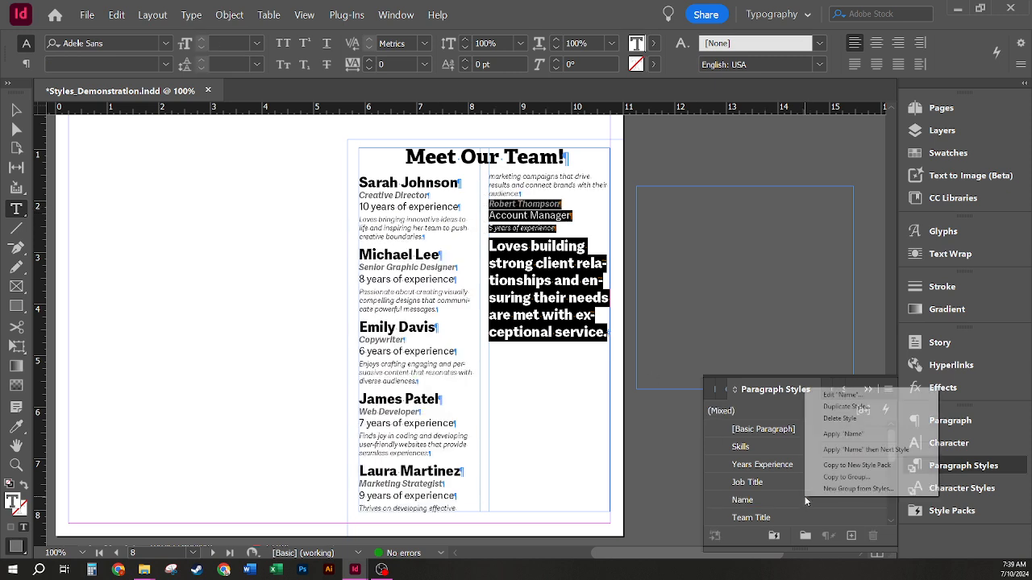
left_click(887, 449)
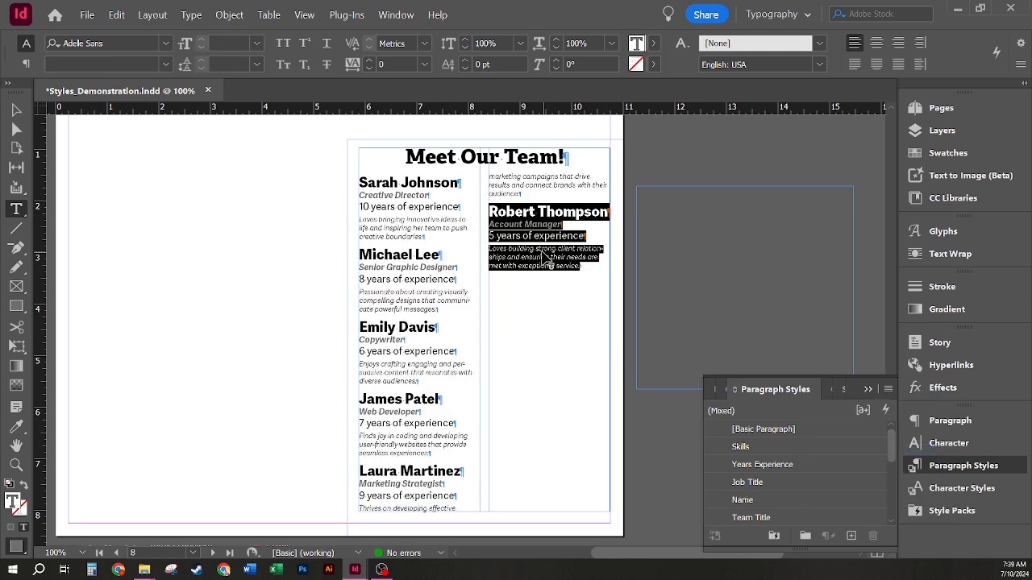
left_click(598, 442)
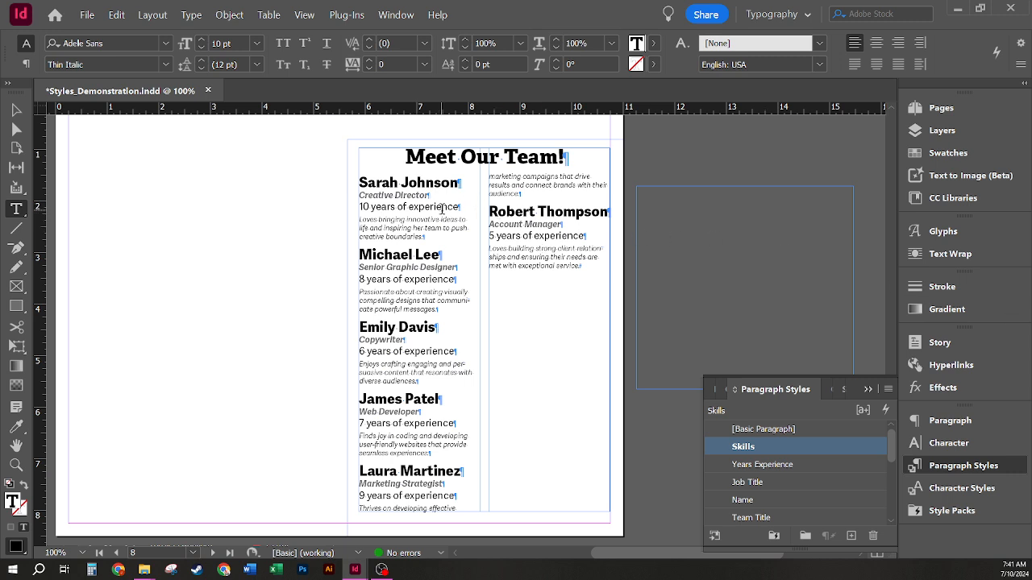
Step: Select text in the first member's job title and bring up the Job Title style's options
left_click_drag(433, 202, 374, 198)
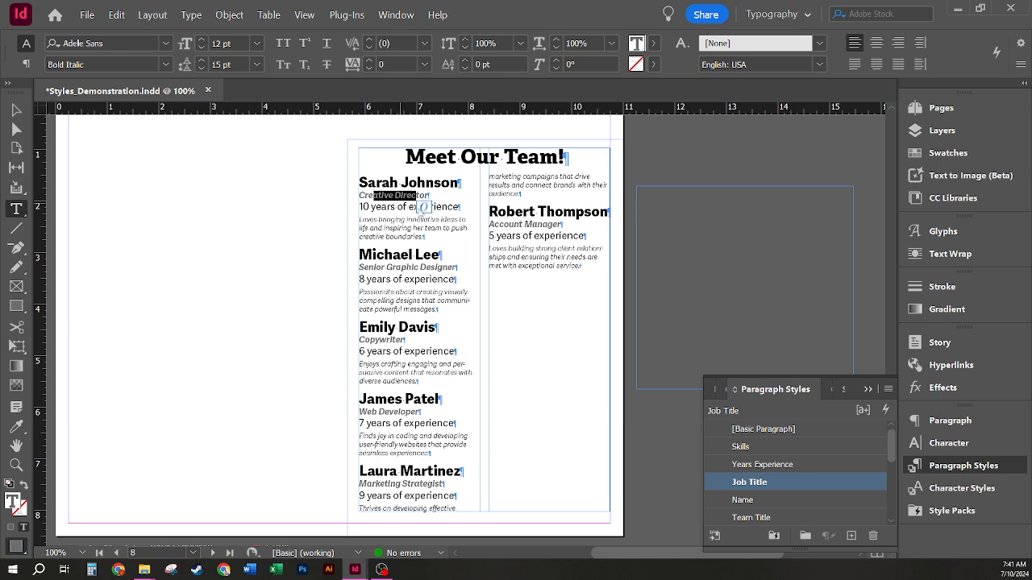
left_click(408, 201)
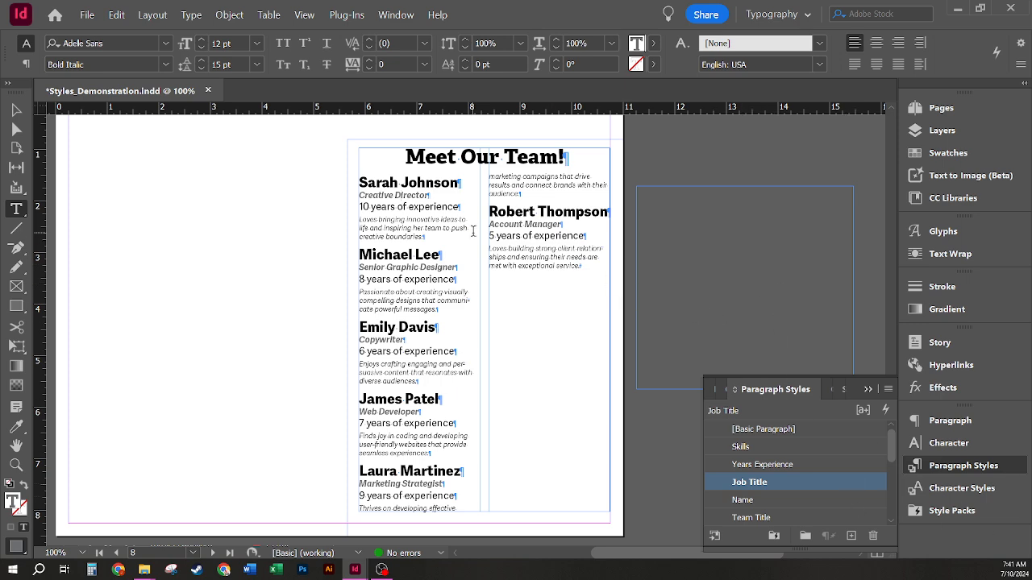
left_click_drag(406, 193, 348, 192)
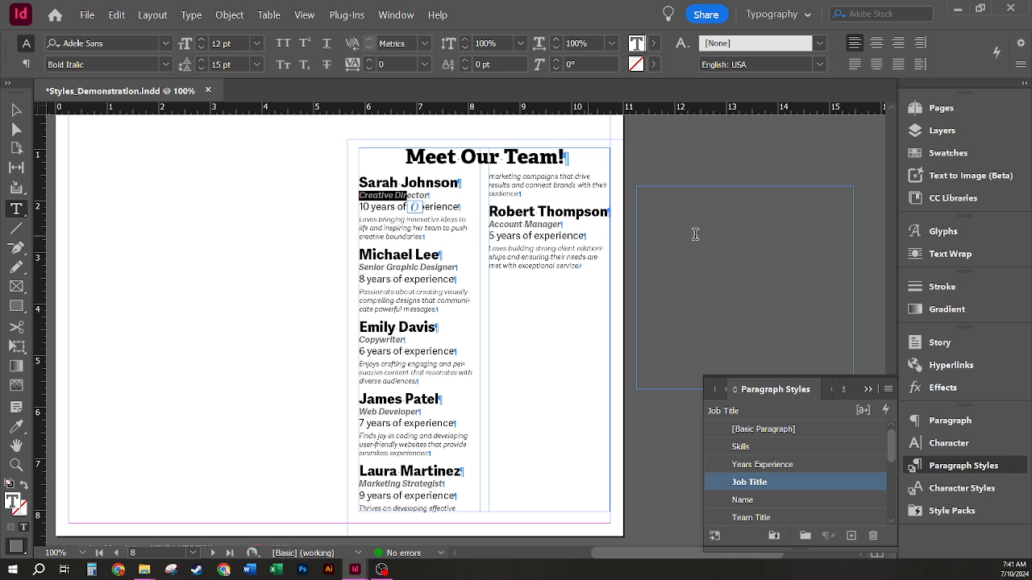
left_click(430, 240)
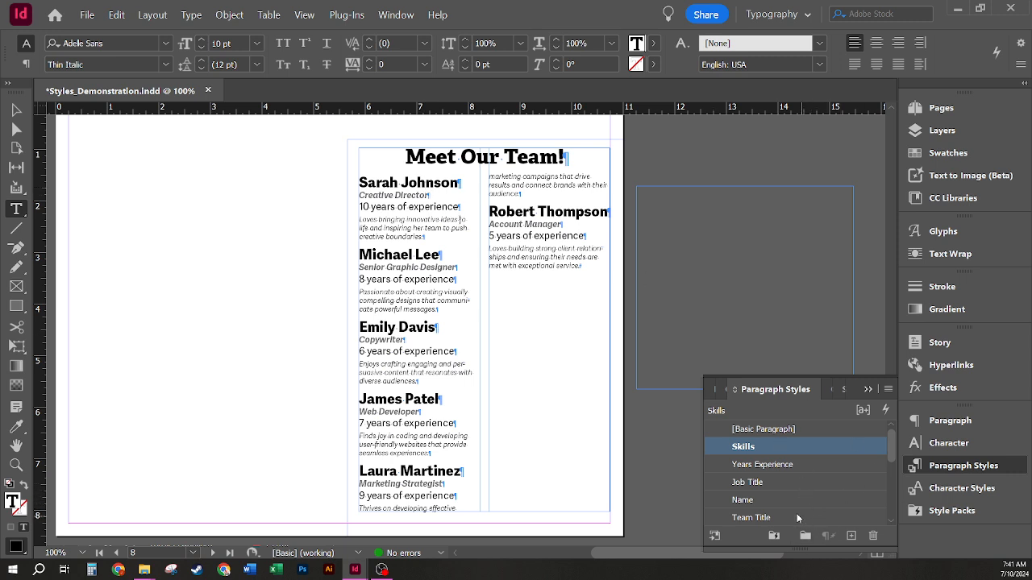
left_click_drag(403, 196, 428, 196)
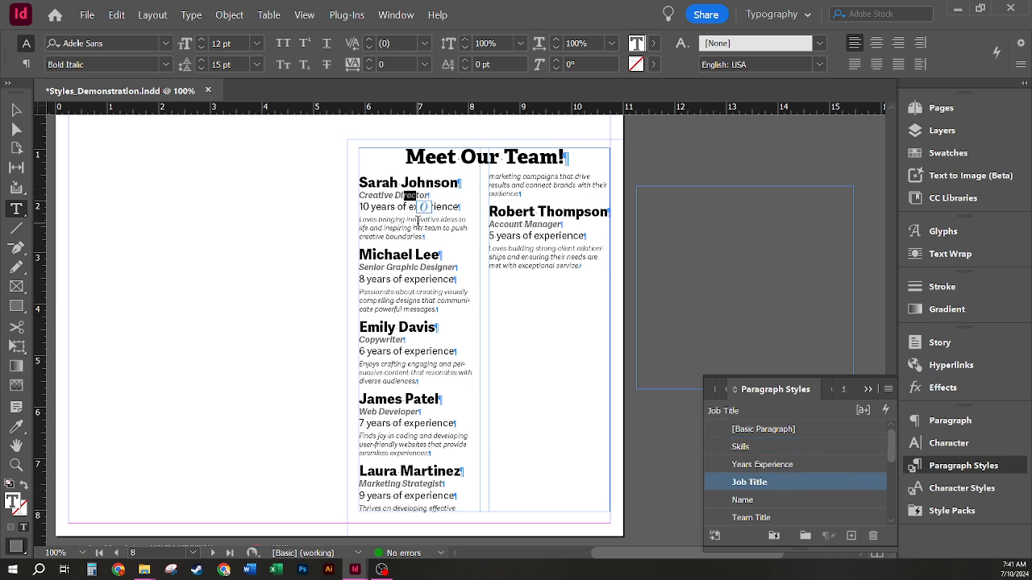
right_click(789, 482)
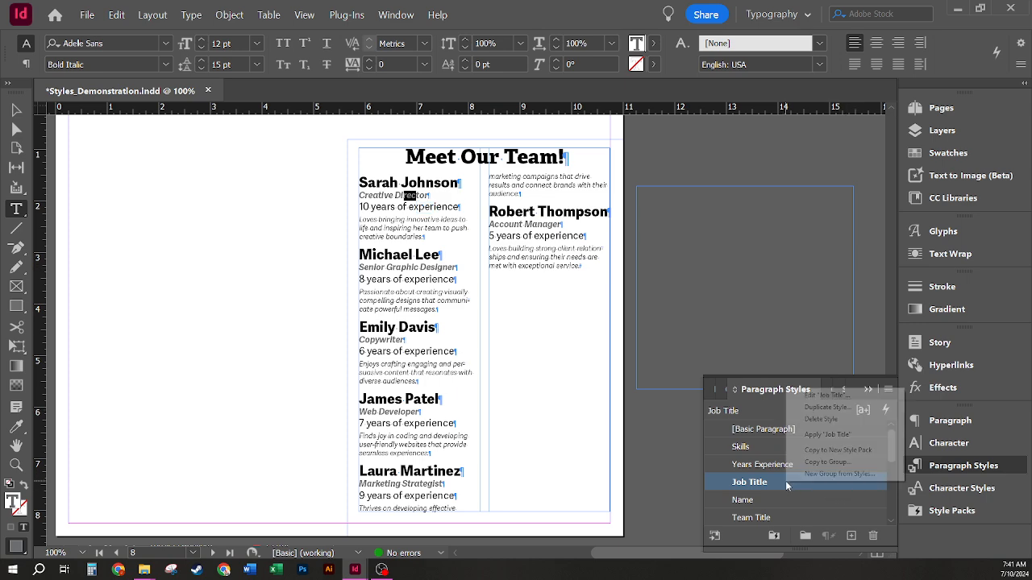
Step: Edit the Job Title style so its Basic Character Formats case is All Caps
left_click(868, 396)
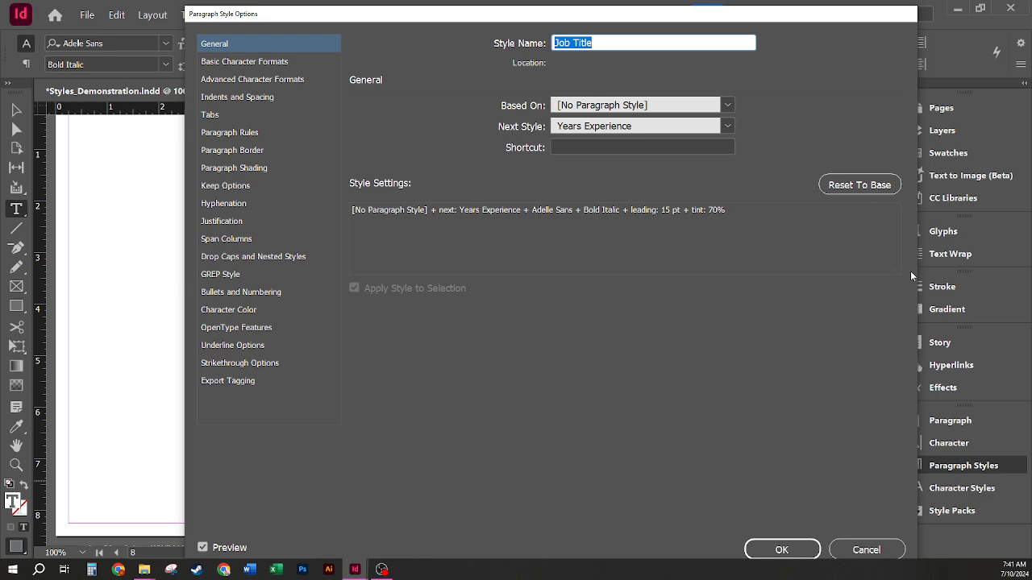
left_click(255, 64)
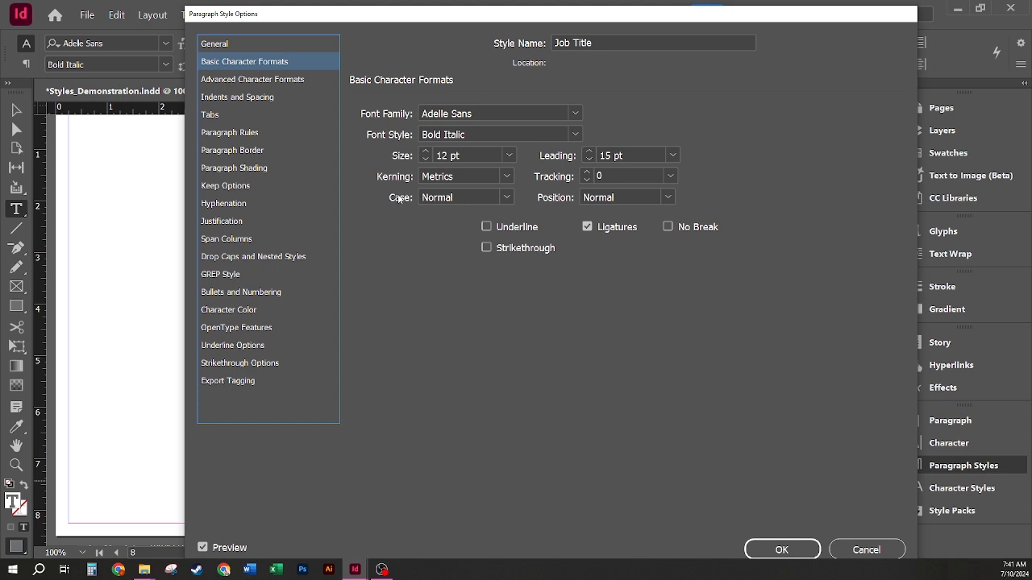
left_click(508, 198)
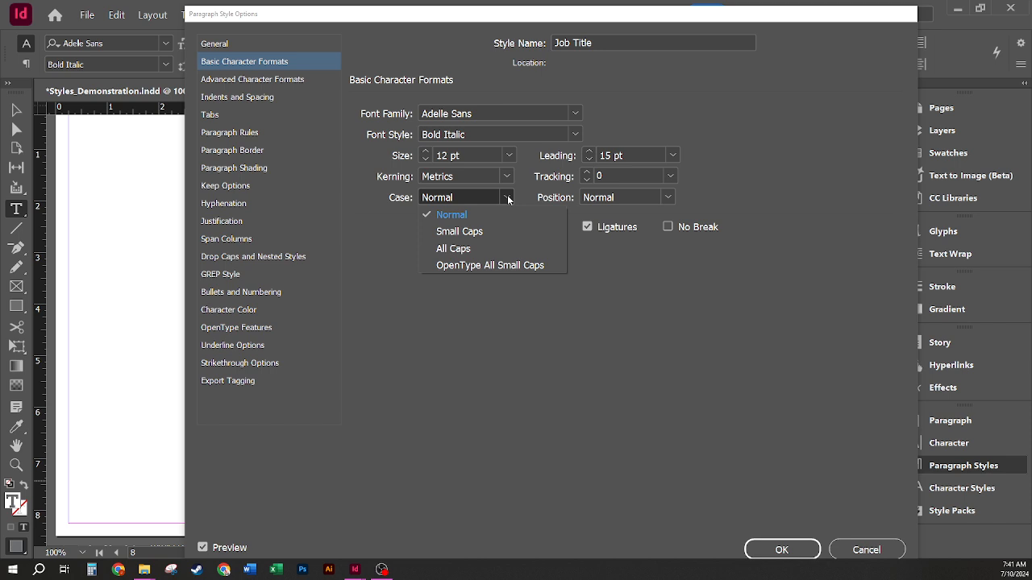
left_click(488, 248)
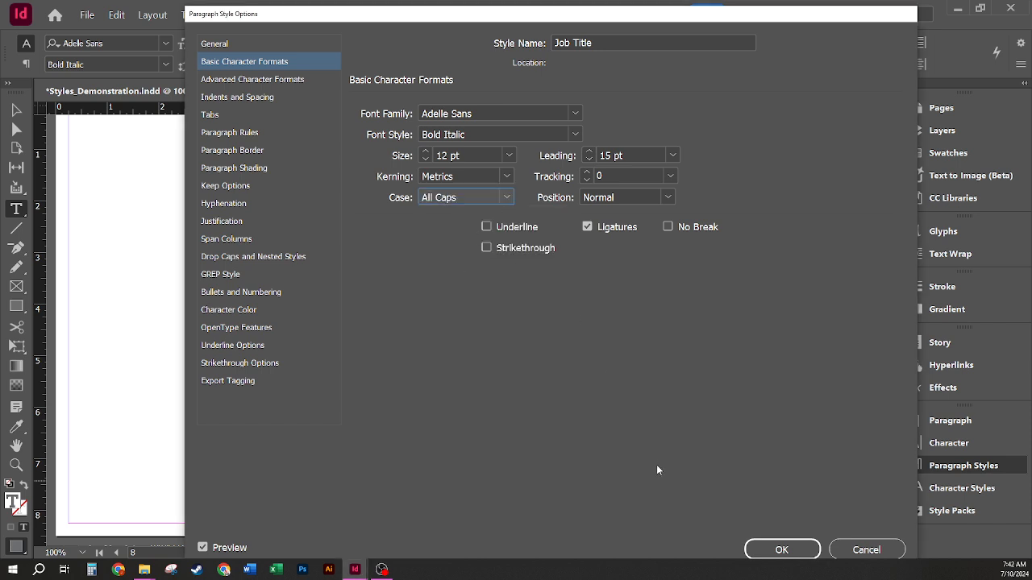
left_click(778, 549)
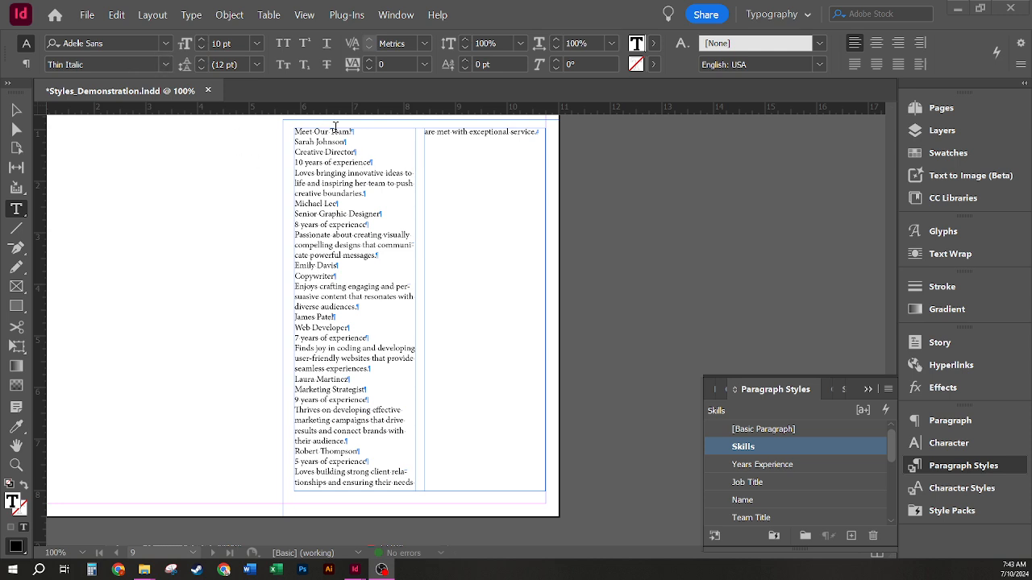
Step: Place the insertion point in the Meet Our Team! heading
left_click(334, 131)
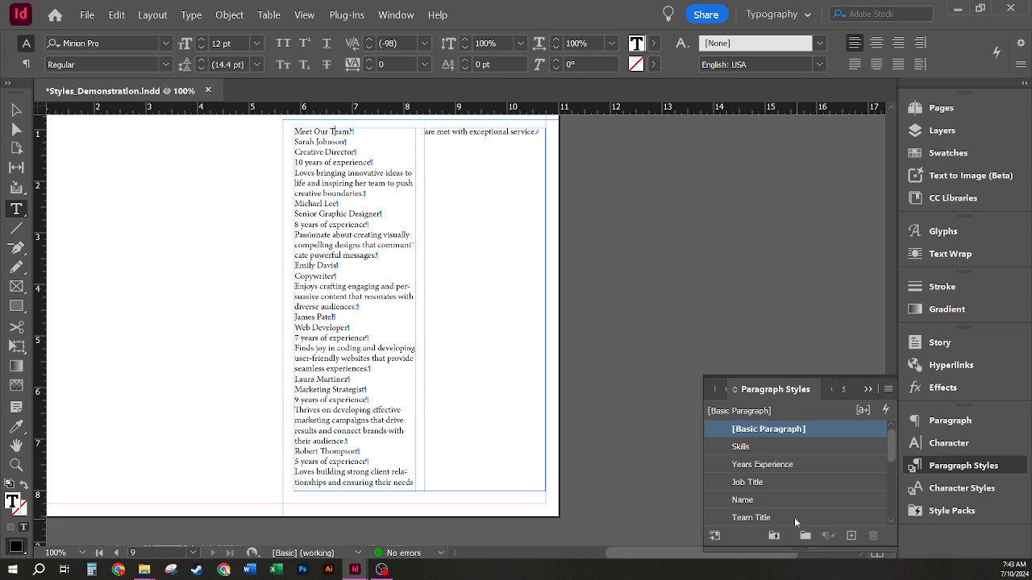
Step: Apply Team Title to the heading and Name then Next Style to all member text below
left_click(787, 516)
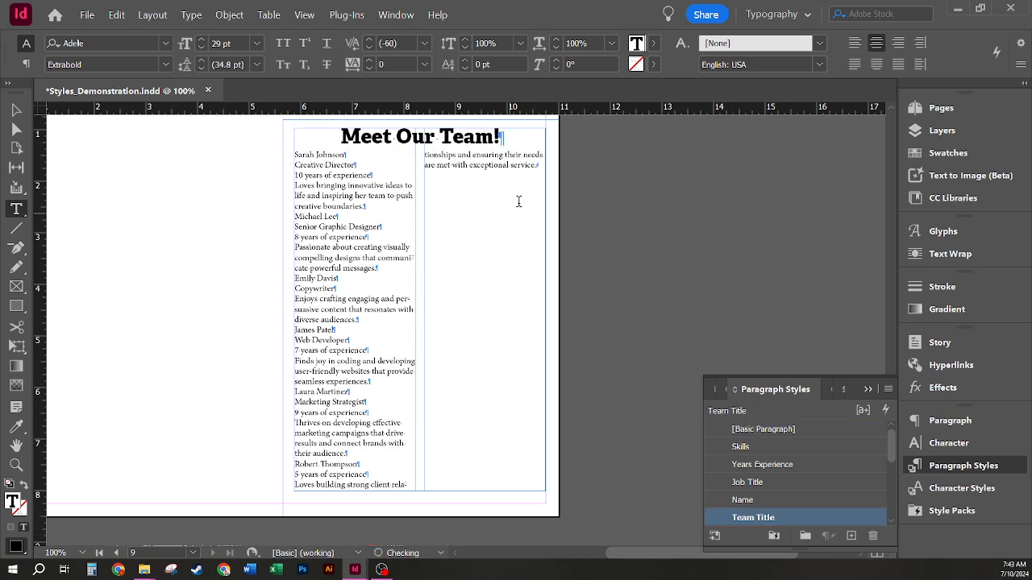
left_click_drag(539, 167, 271, 153)
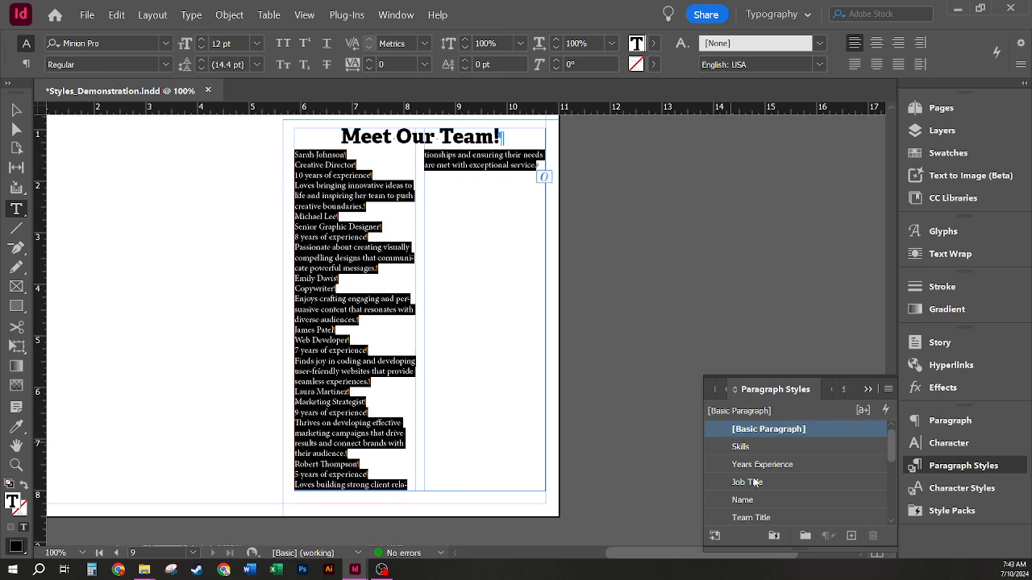
right_click(788, 500)
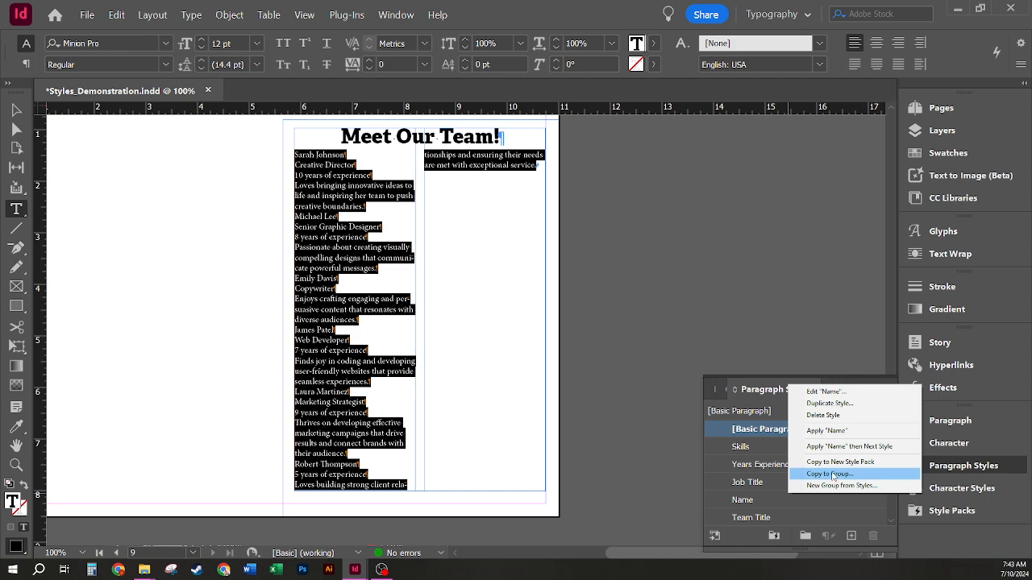
left_click(840, 448)
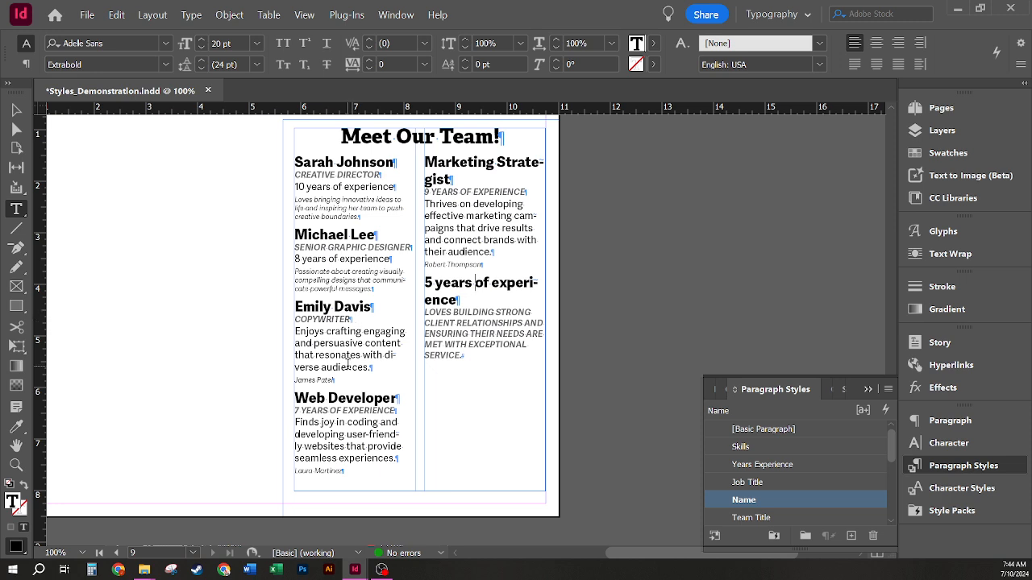
mouse_move(351, 344)
left_mouse_down()
mouse_move(321, 344)
mouse_move(361, 356)
left_mouse_up()
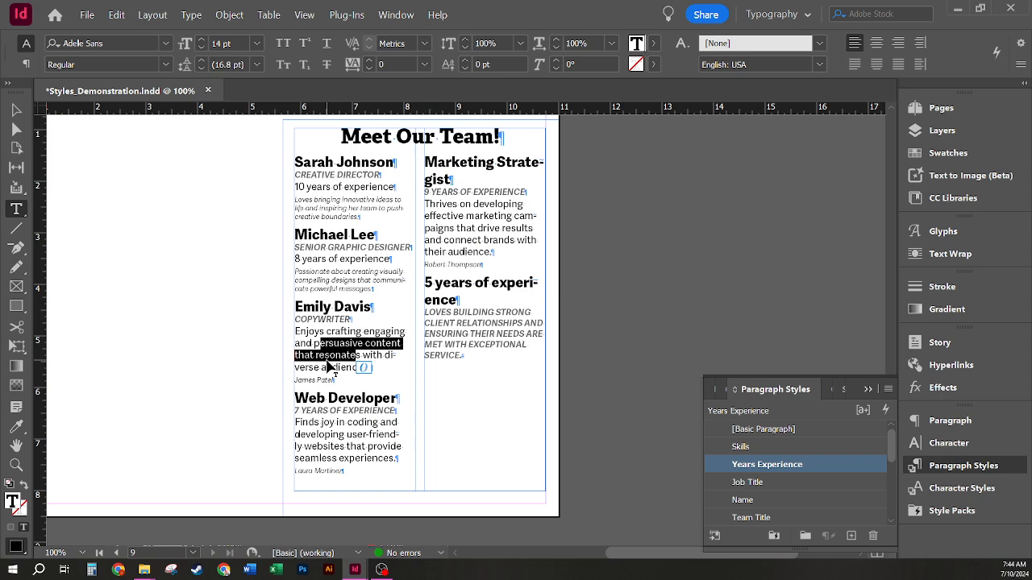
left_click(344, 336)
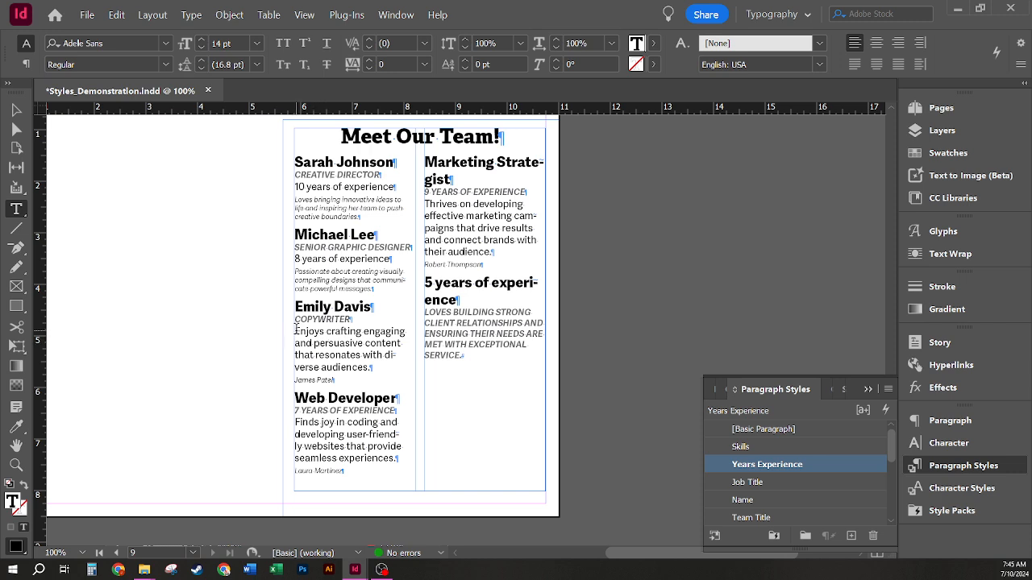
Step: Apply Skills then Next Style from the third blurb to the end, then select the last experience line and blurb
mouse_move(296, 330)
left_mouse_down()
mouse_move(322, 343)
mouse_move(512, 360)
mouse_move(516, 382)
mouse_move(510, 373)
left_mouse_up()
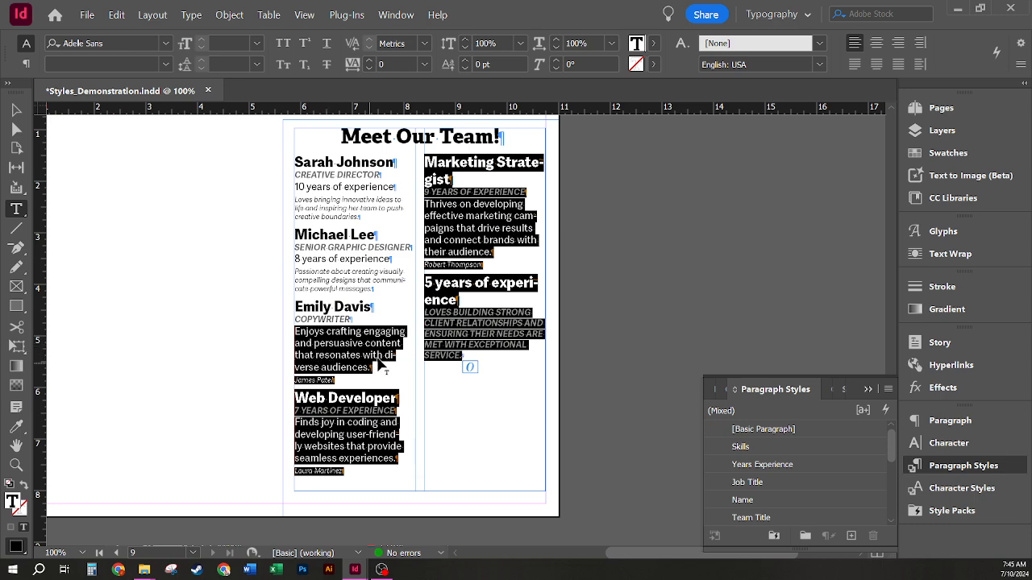
right_click(770, 452)
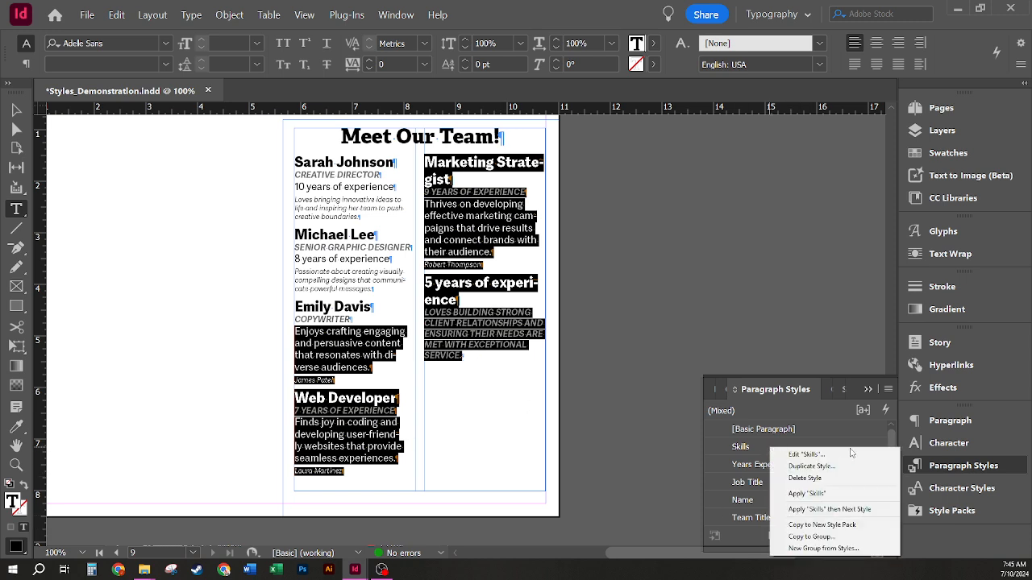
left_click(853, 508)
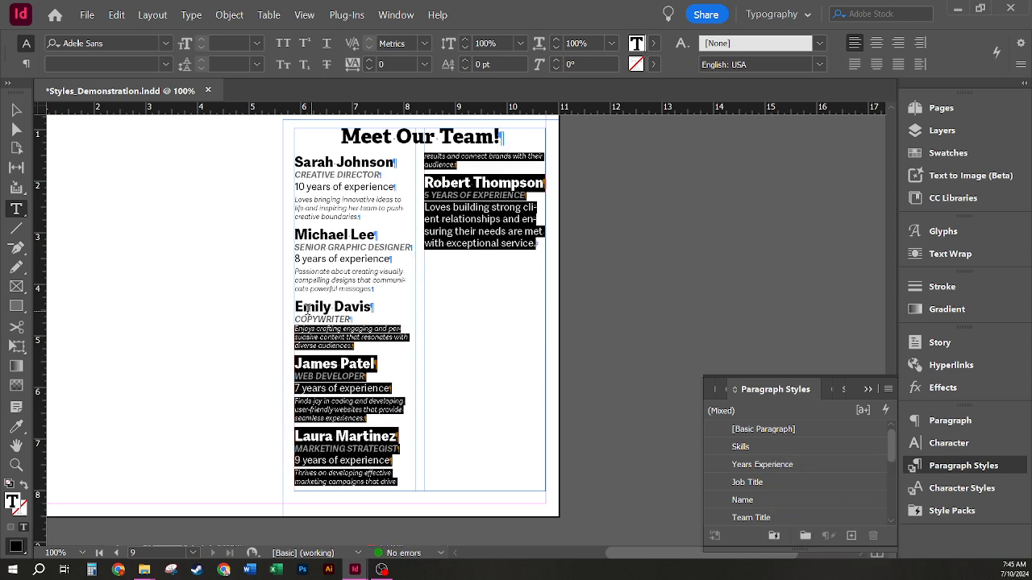
left_click(406, 343)
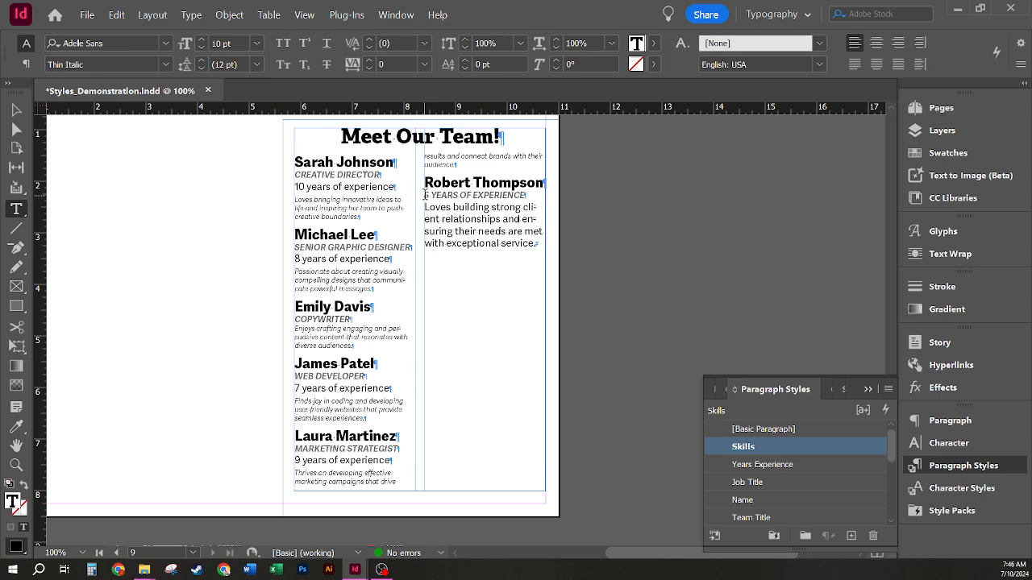
left_click_drag(426, 195, 545, 255)
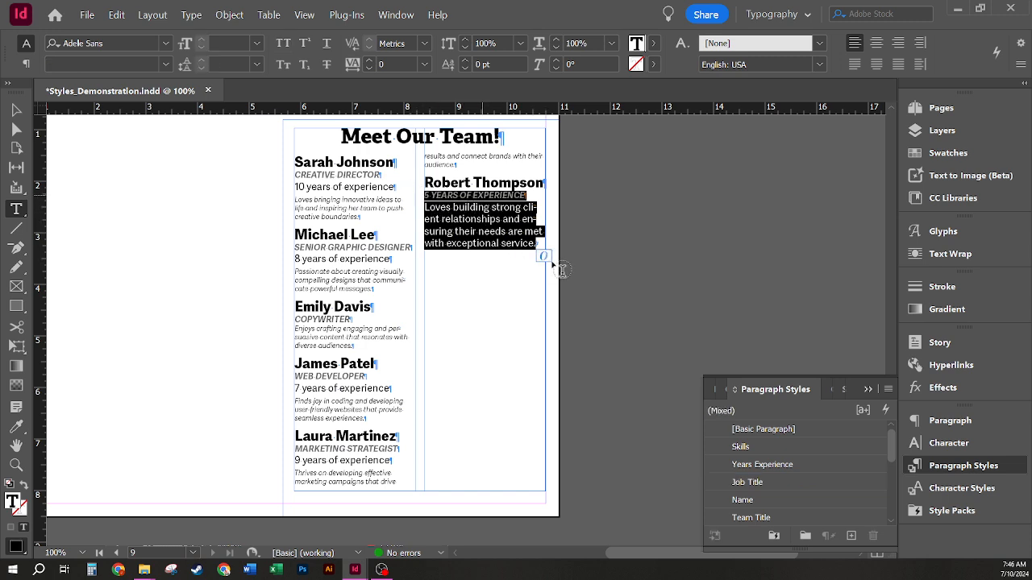
Step: Apply Years Experience then Next Style to the last member's experience line and blurb
right_click(812, 466)
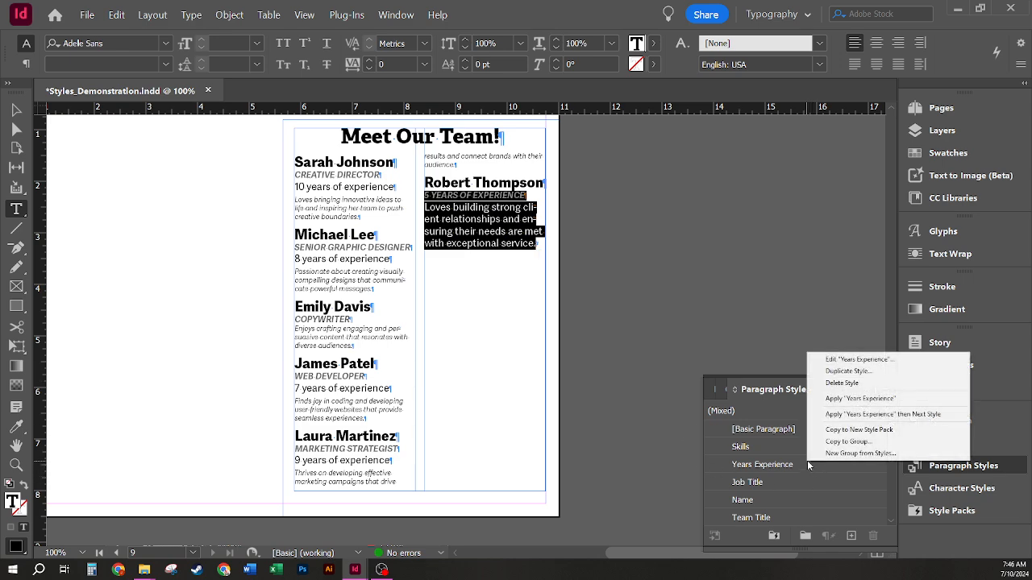
left_click(883, 414)
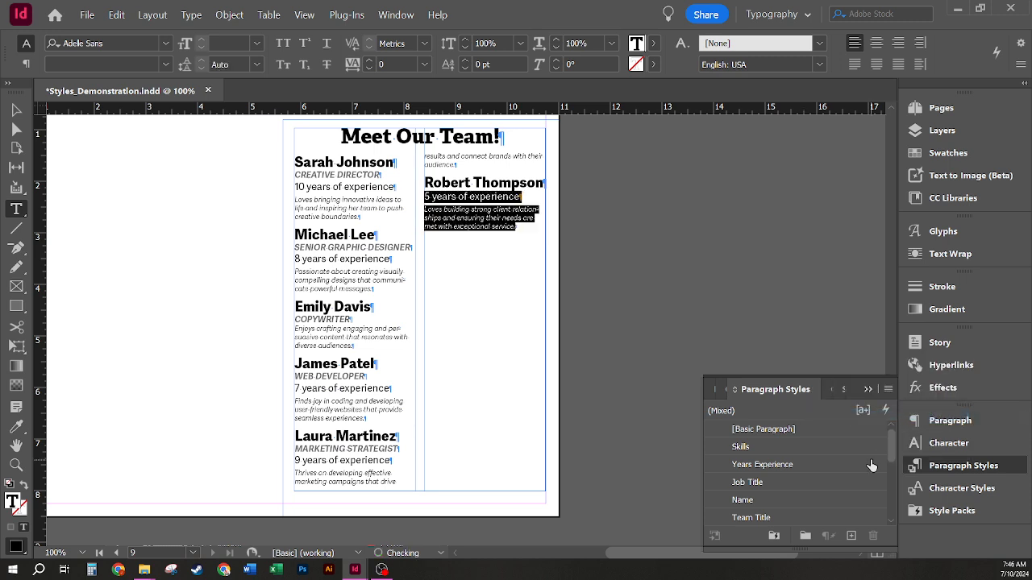
left_click(487, 217)
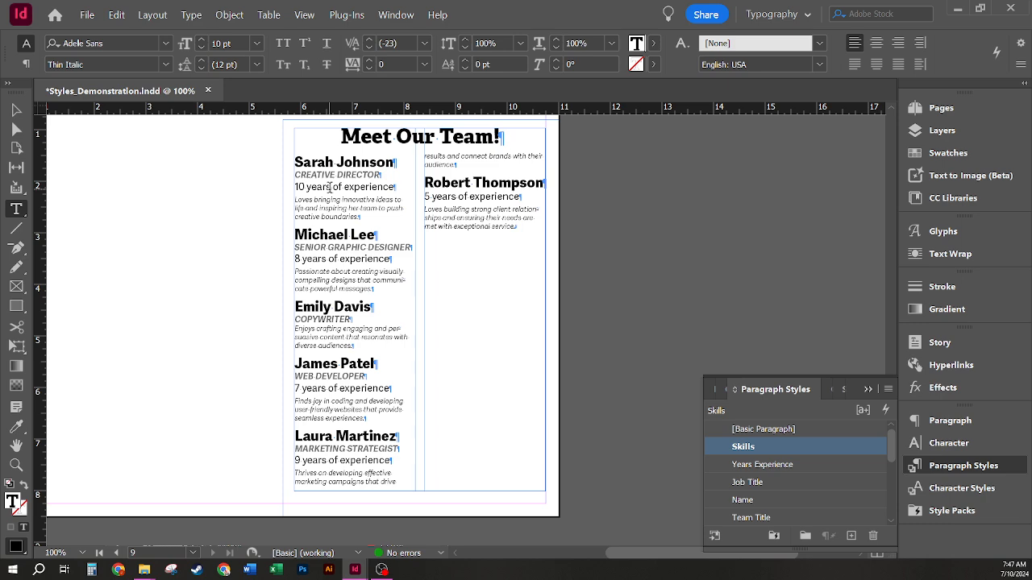
Step: Set the first member's "10 years" to Extrabold with the C=100 cyan fill
left_click_drag(330, 187, 293, 187)
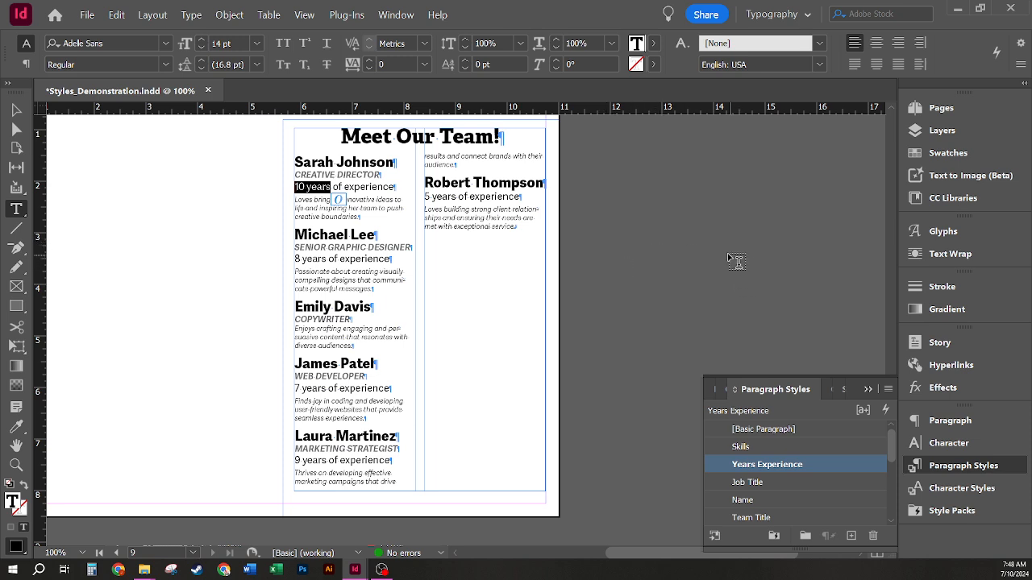
left_click(167, 64)
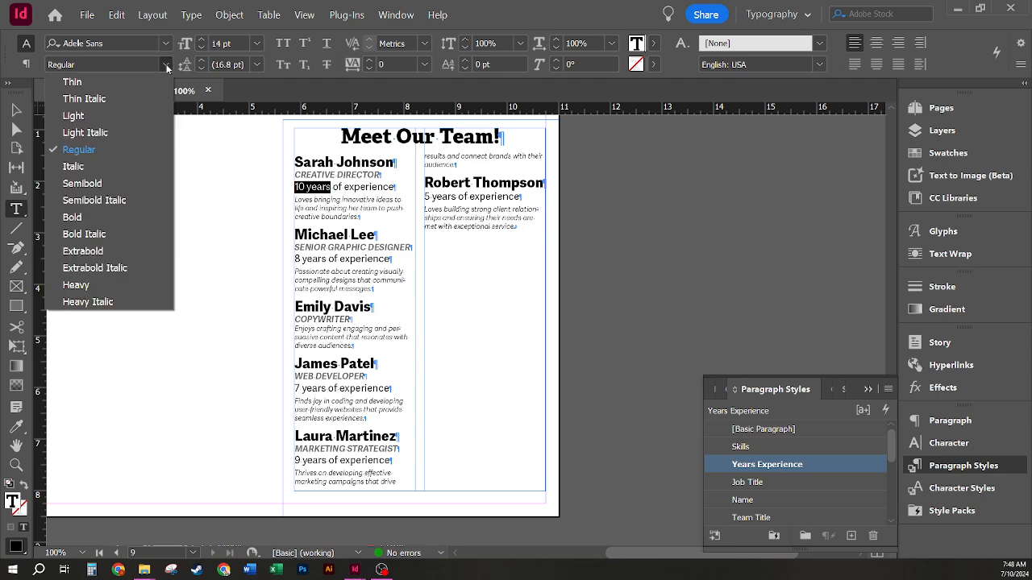
left_click(117, 217)
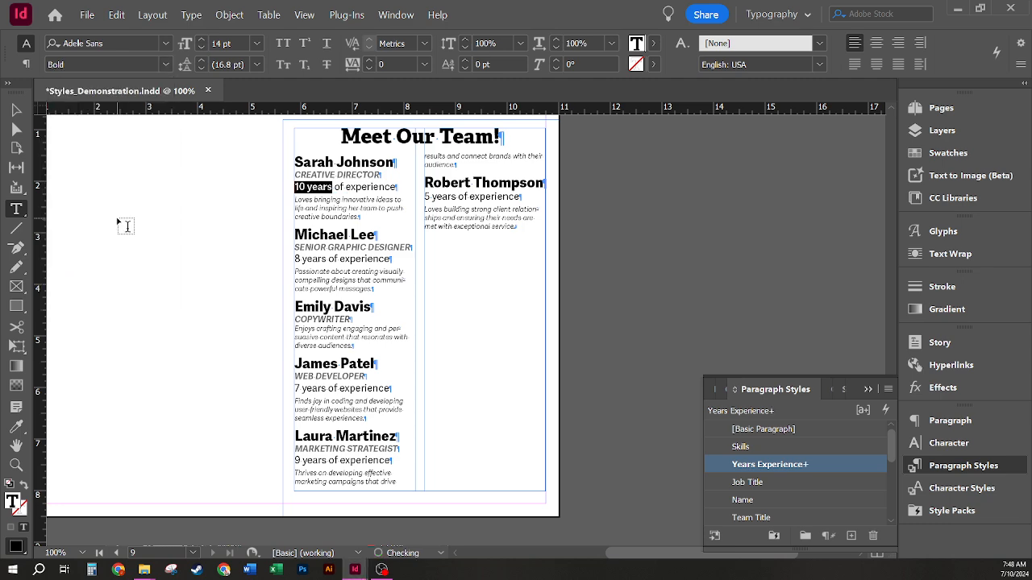
left_click(169, 62)
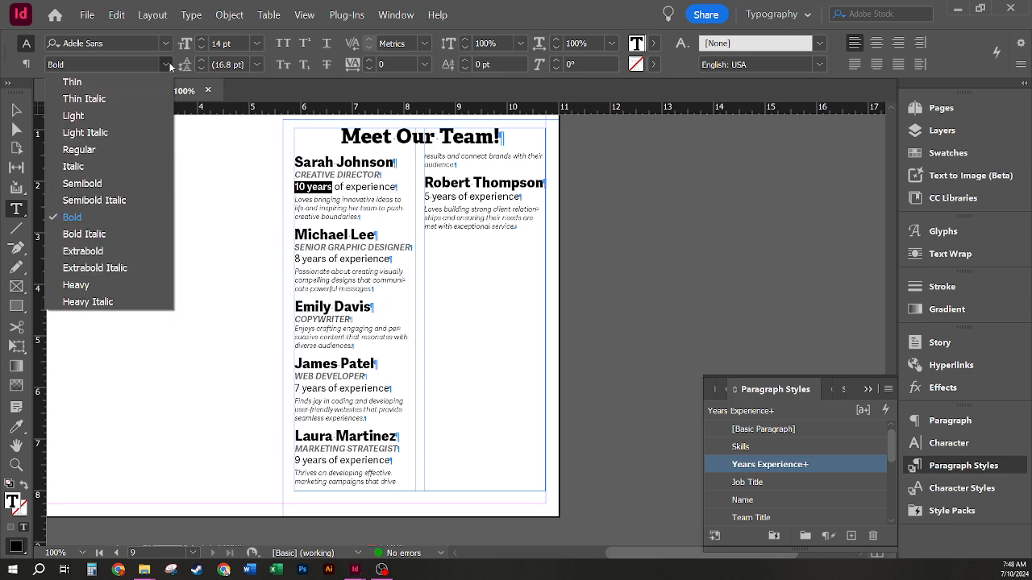
left_click(102, 252)
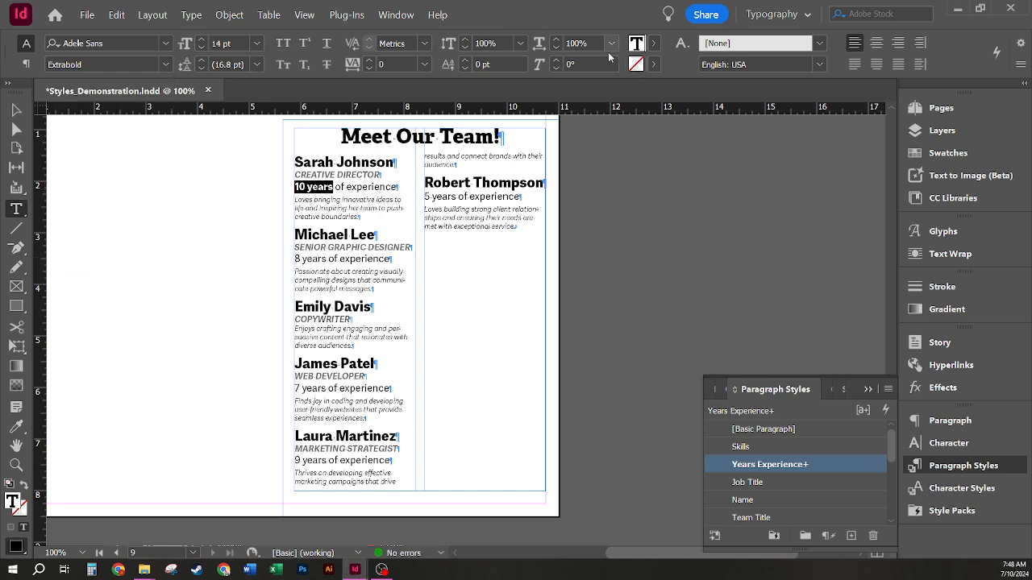
left_click(654, 43)
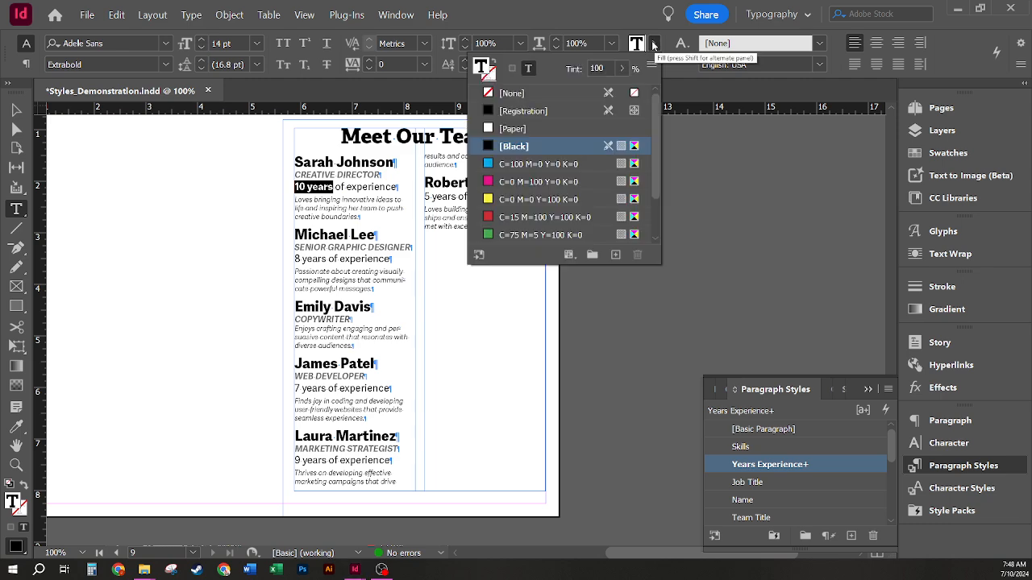
left_click(511, 165)
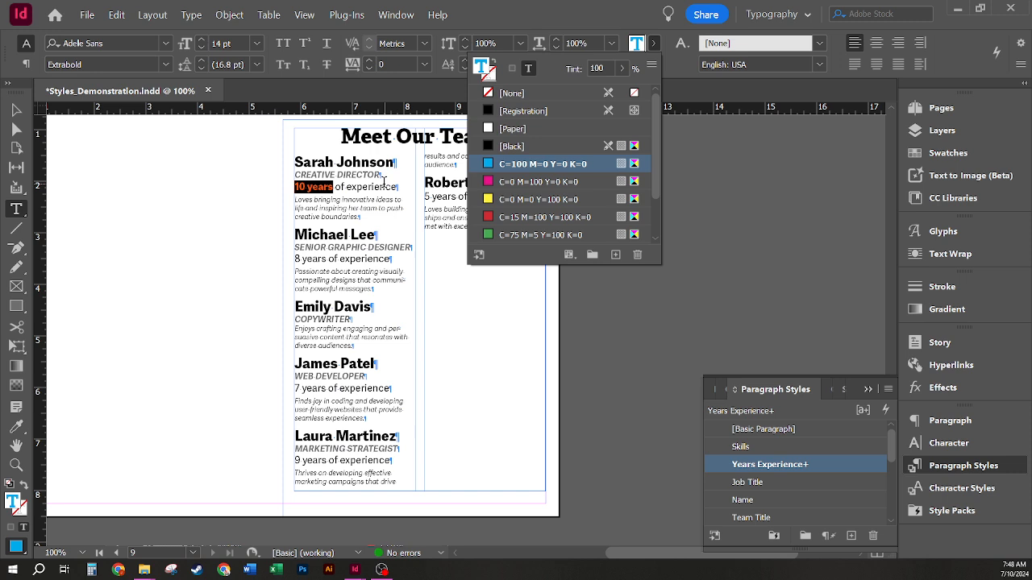
left_click(373, 191)
Step: Reselect the styled "10 years" text and show the character styles list
left_click(314, 187)
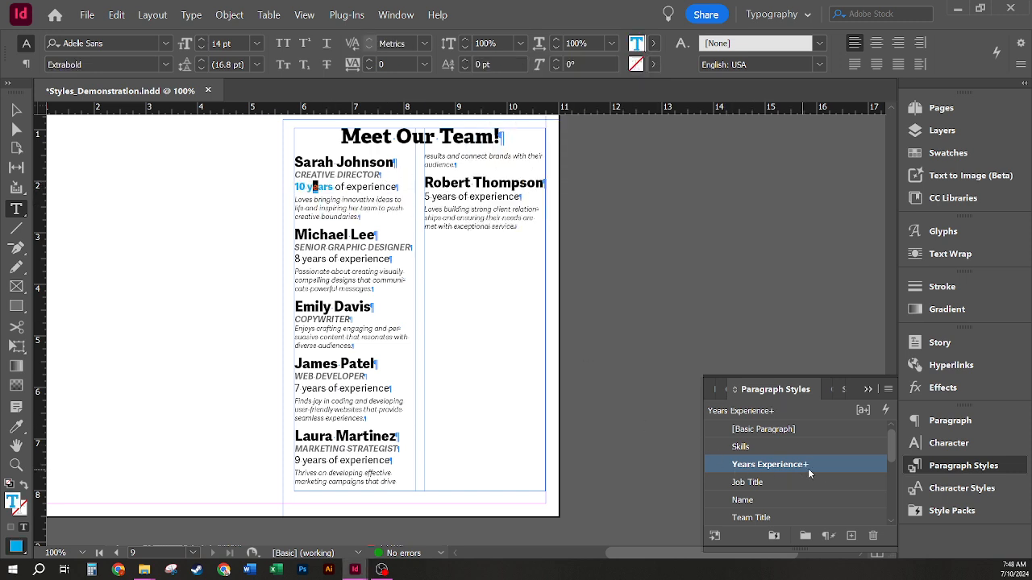
left_click(336, 172)
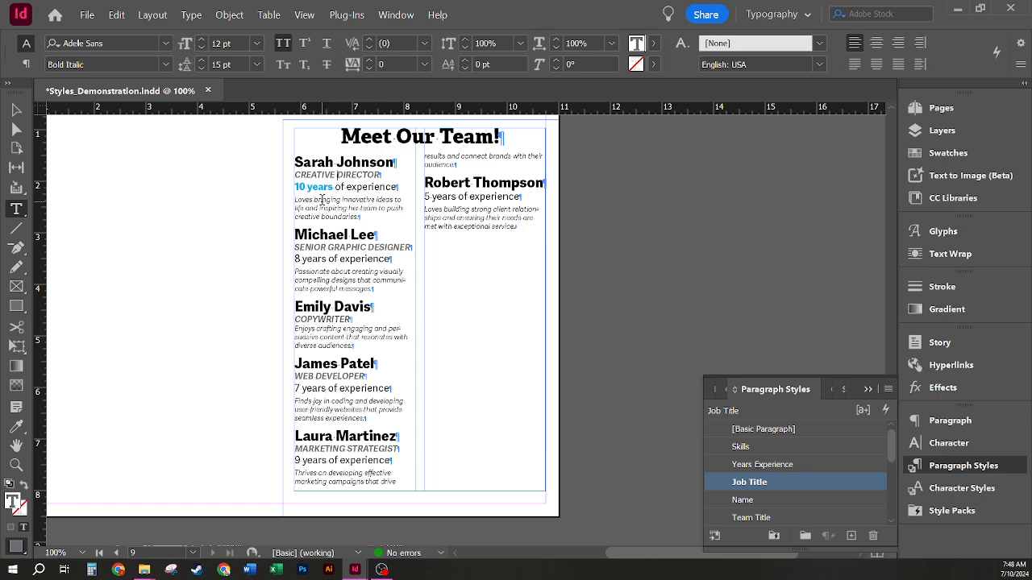
left_click_drag(330, 187, 314, 188)
left_click(1007, 493)
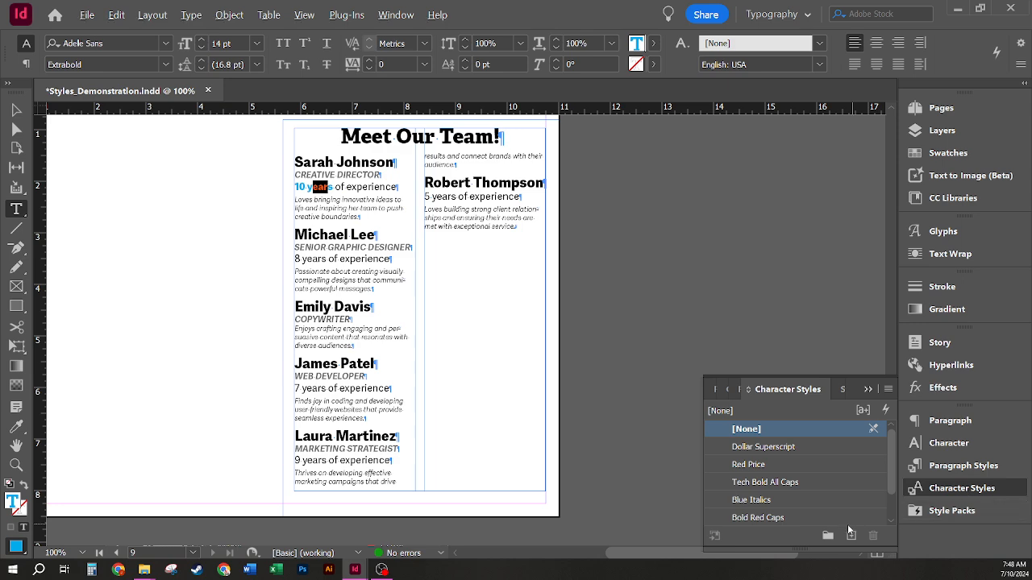
Step: Create a character style named Bold Cyan Years from the selected "10 years" formatting
left_click(851, 536, "alt")
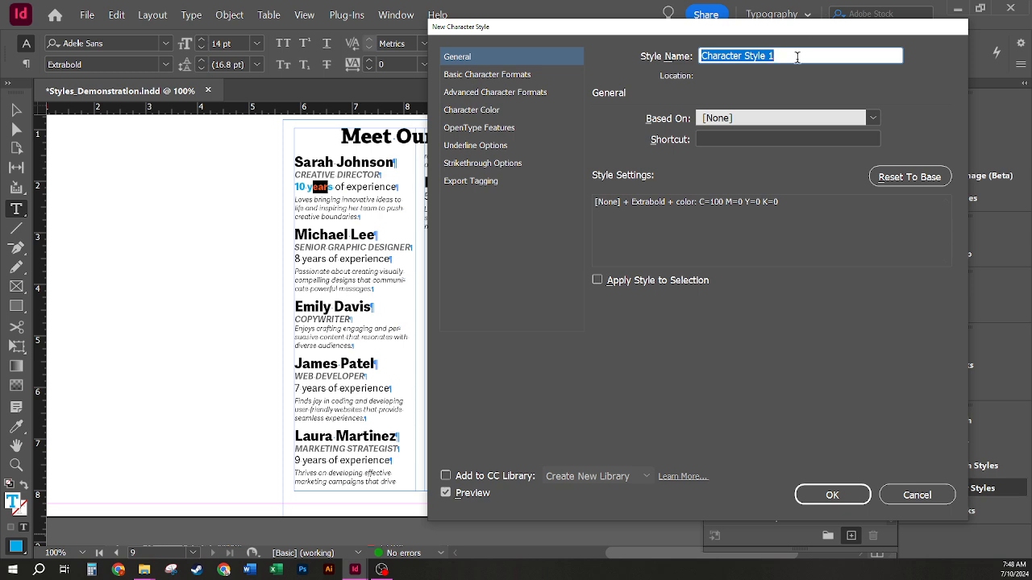
type("Bold ")
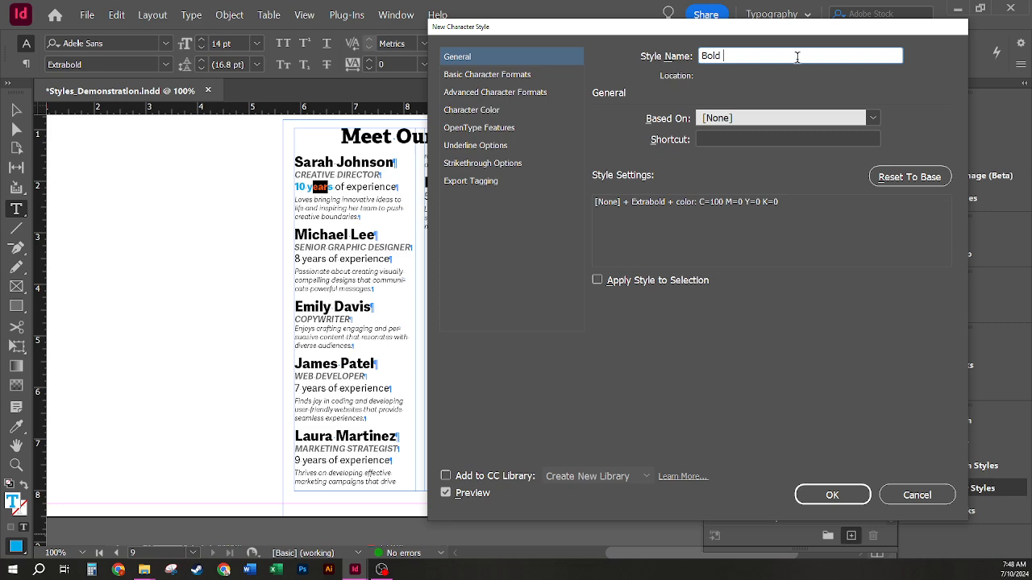
type("Cyan Years")
left_click(833, 495)
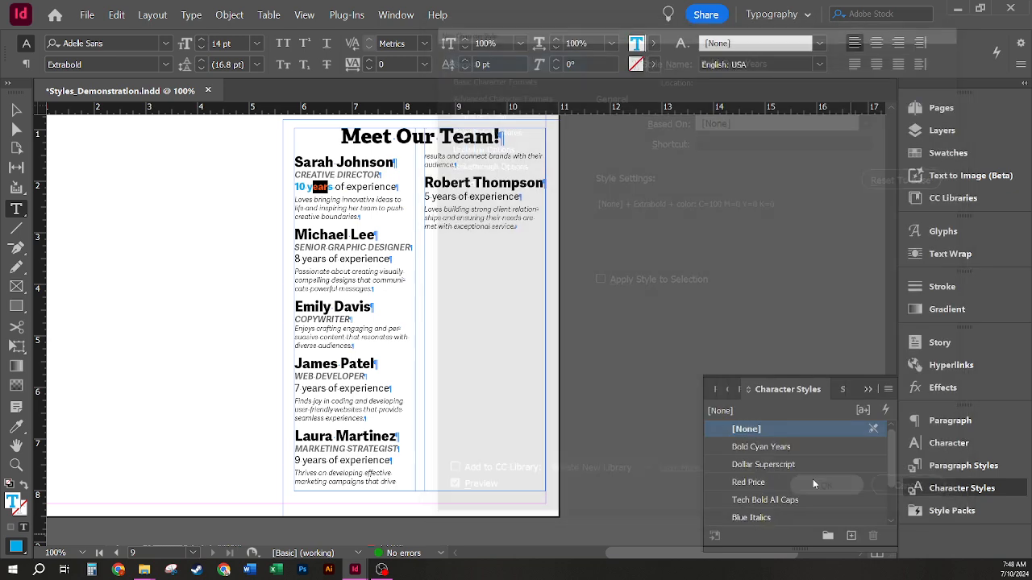
left_click(292, 252)
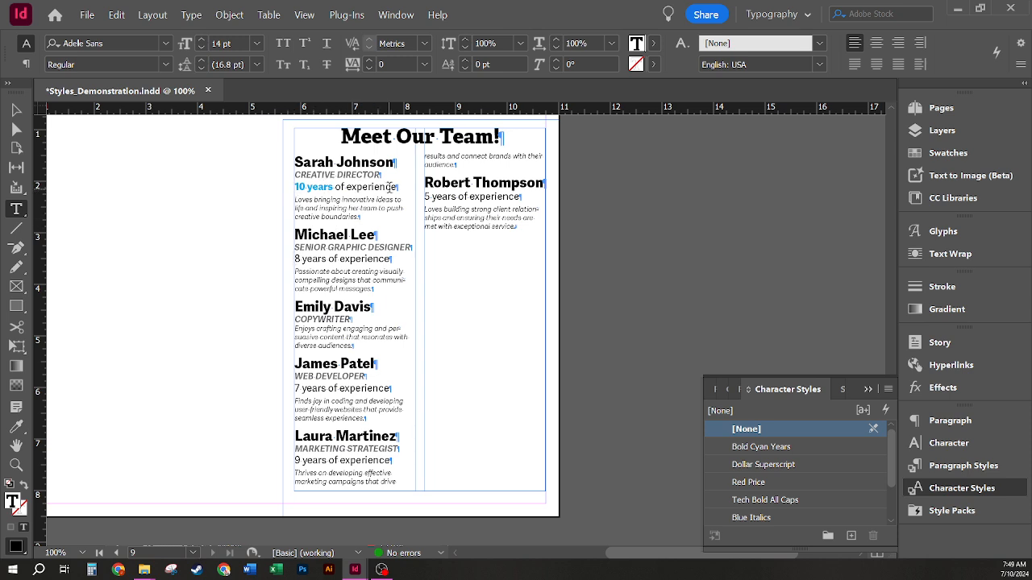
left_click(996, 467)
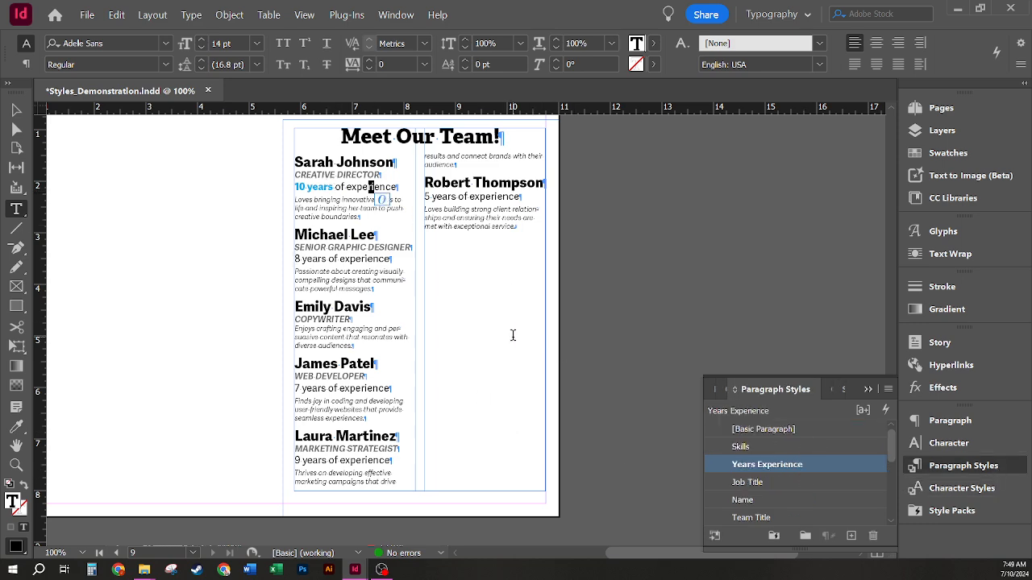
Step: Add a nested style rule using Bold Cyan Years to the Years Experience paragraph style
right_click(817, 464)
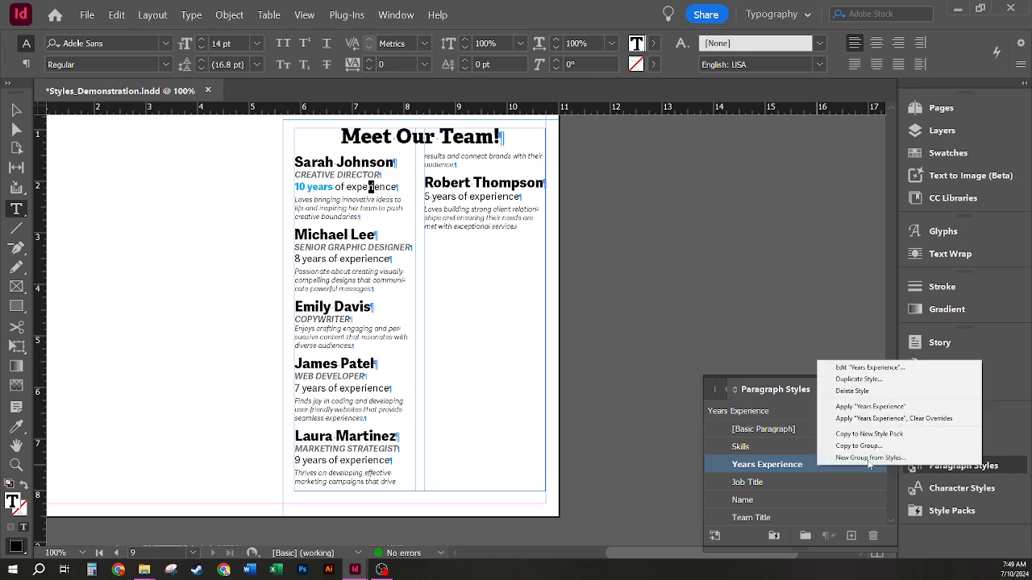
left_click(908, 372)
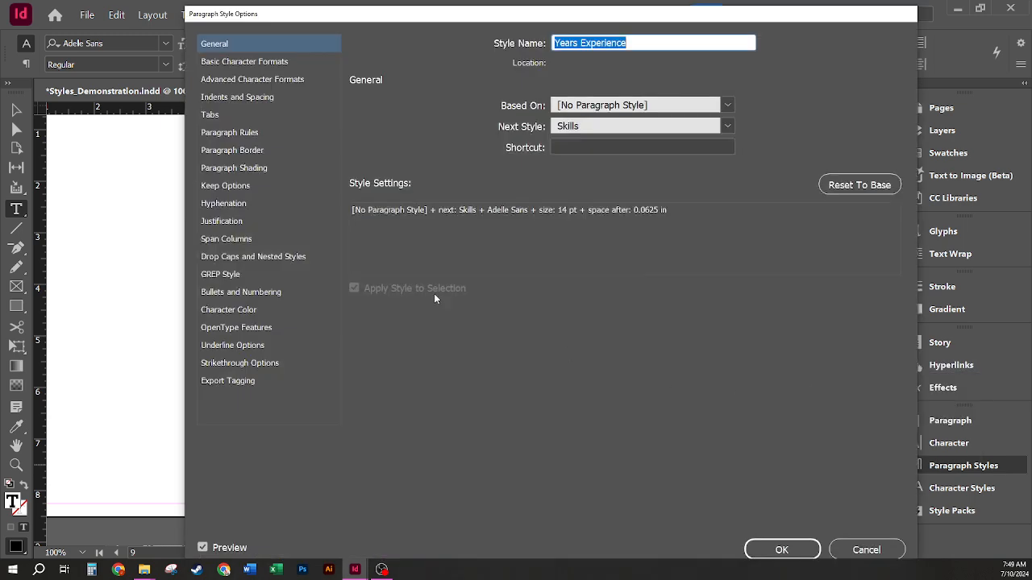
left_click(275, 256)
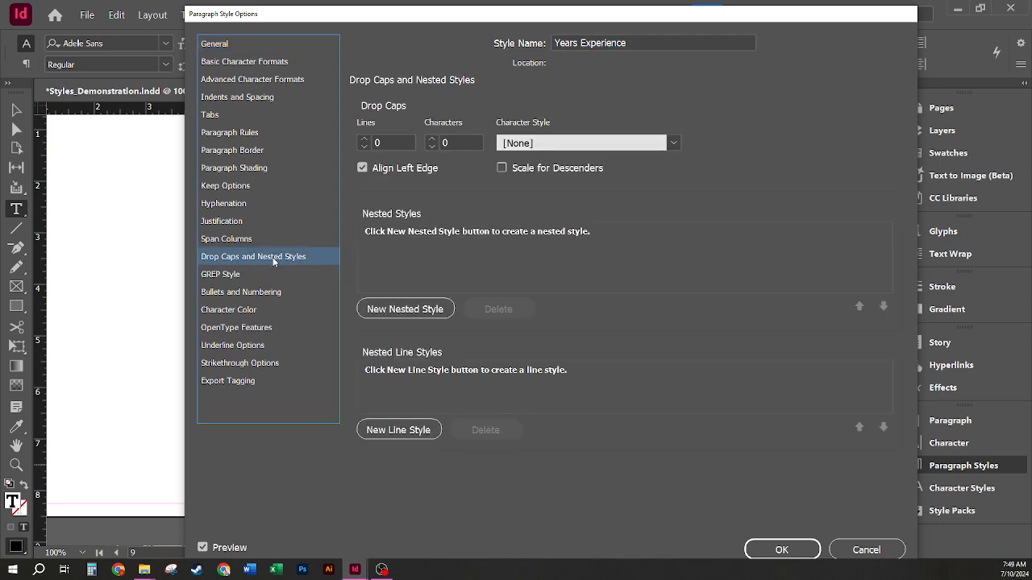
left_click(406, 309)
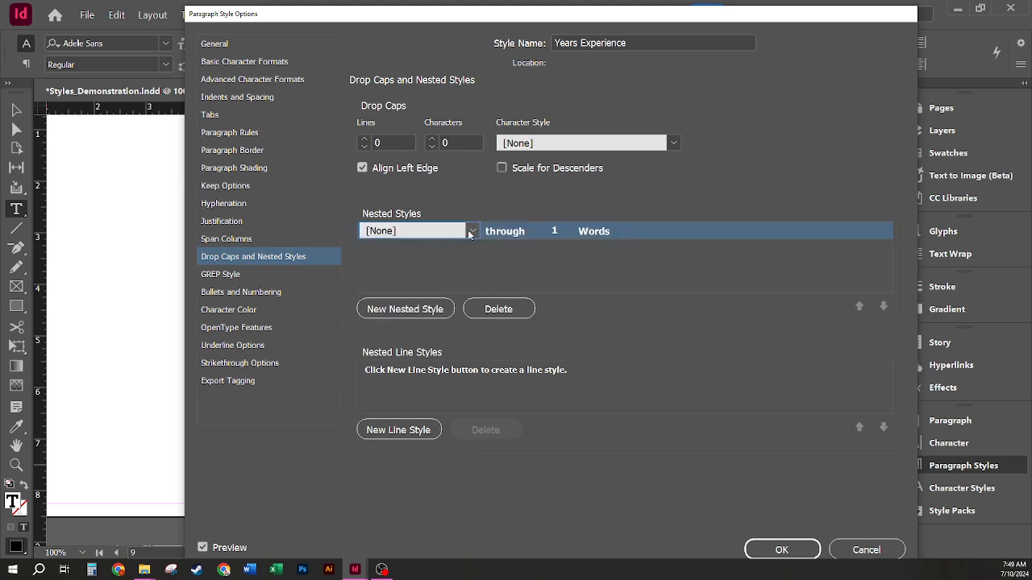
left_click(471, 232)
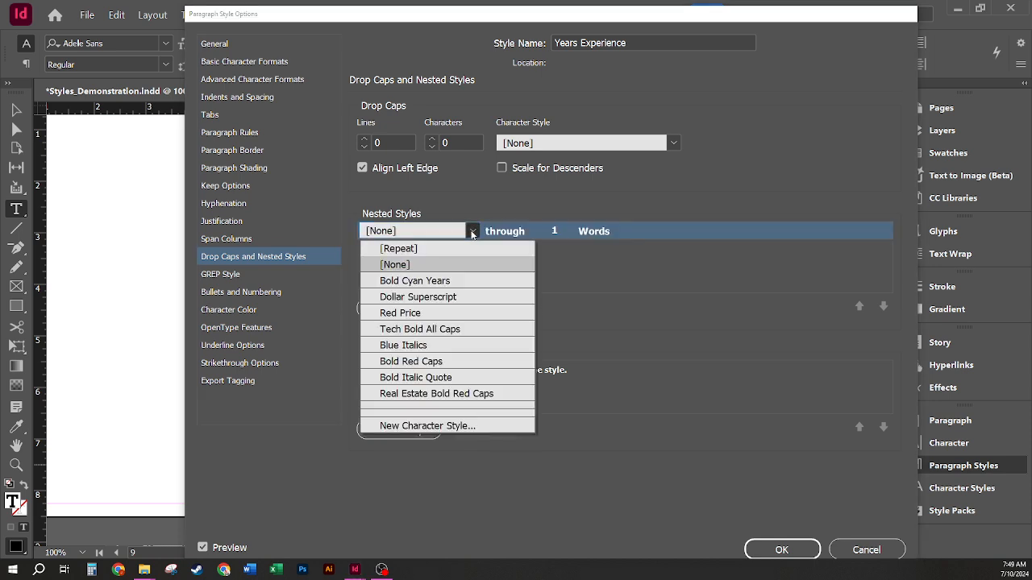
left_click(438, 282)
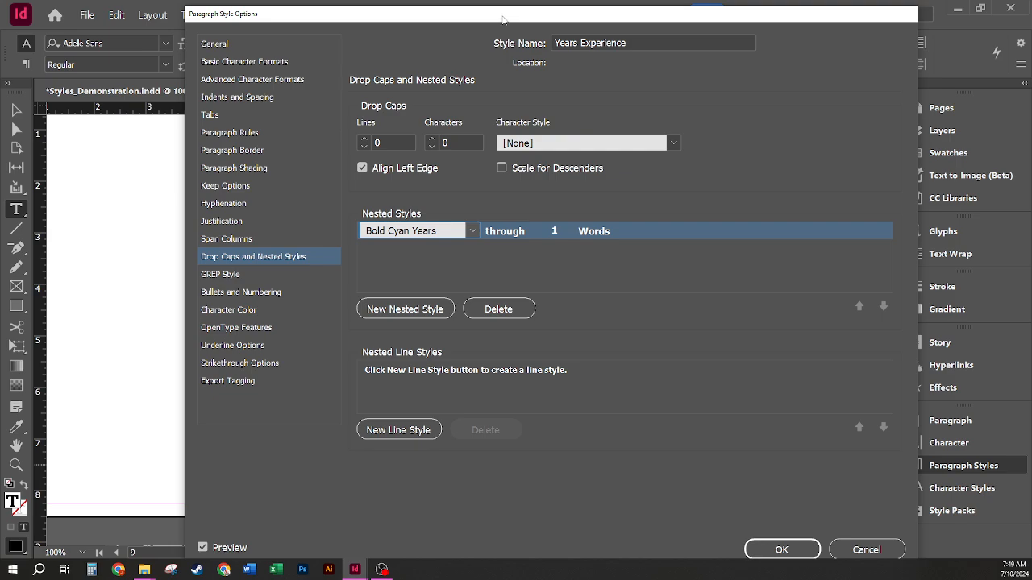
Step: Set the nested Bold Cyan Years rule to run through 2 words and confirm
left_click_drag(507, 6, 470, 377)
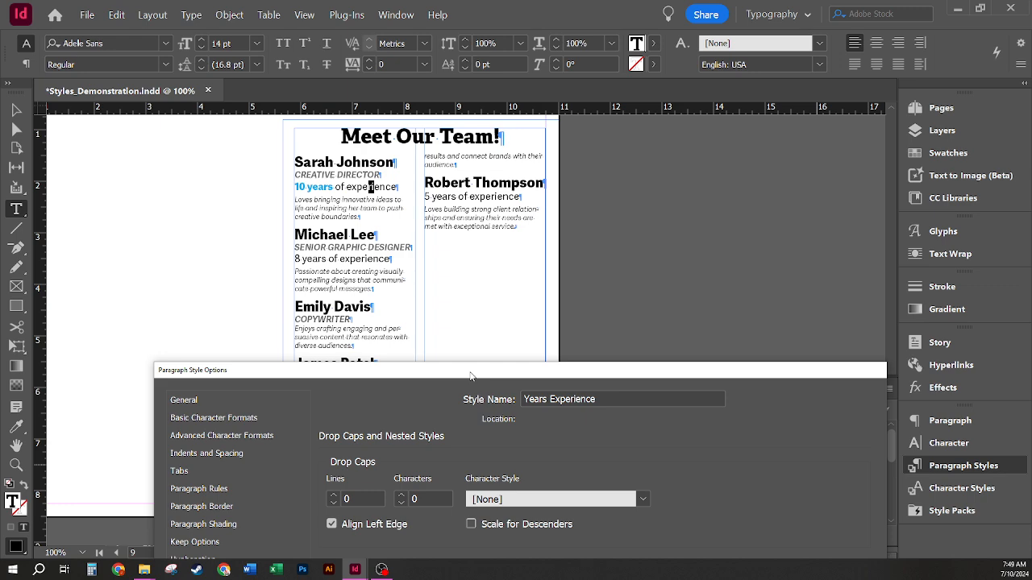
left_click_drag(471, 376, 506, 15)
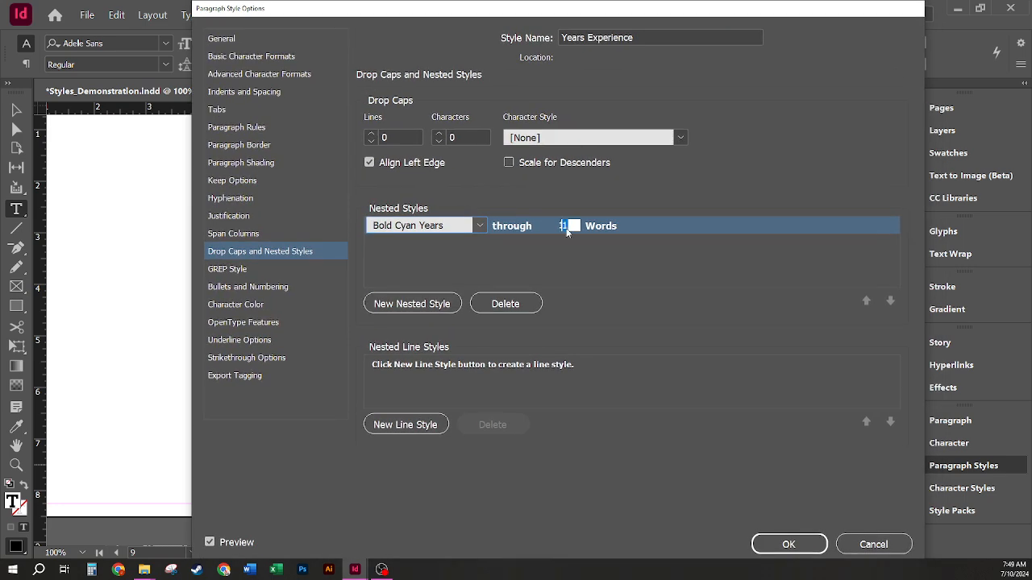
left_click(567, 228)
type("2")
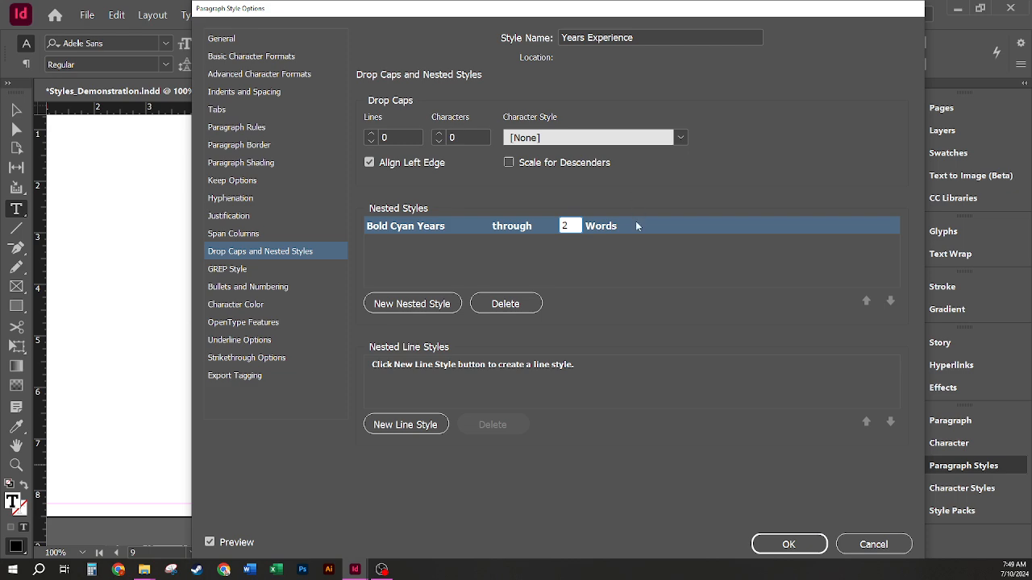
left_click_drag(567, 13, 413, 211)
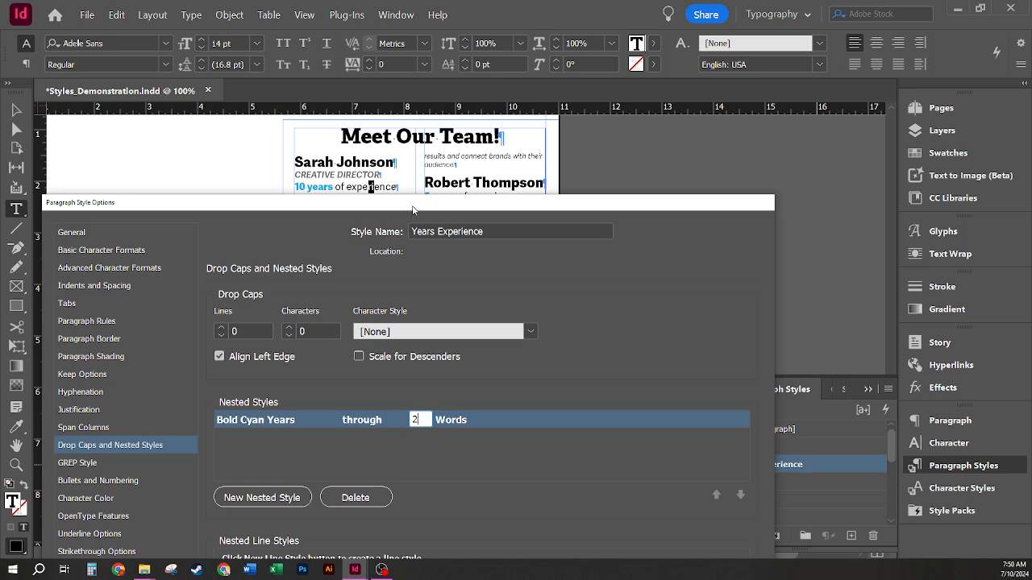
left_click_drag(413, 211, 510, 10)
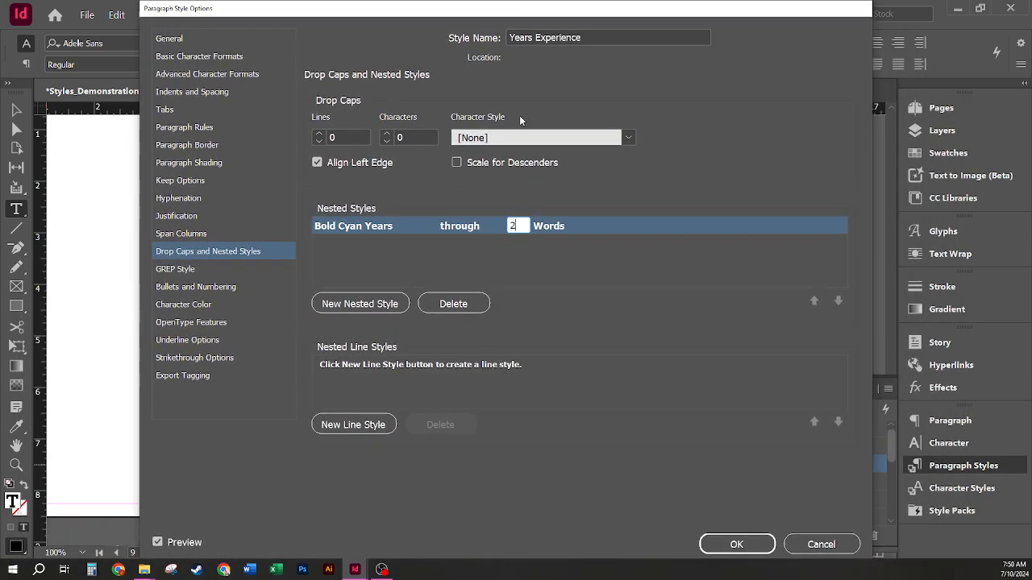
left_click(734, 544)
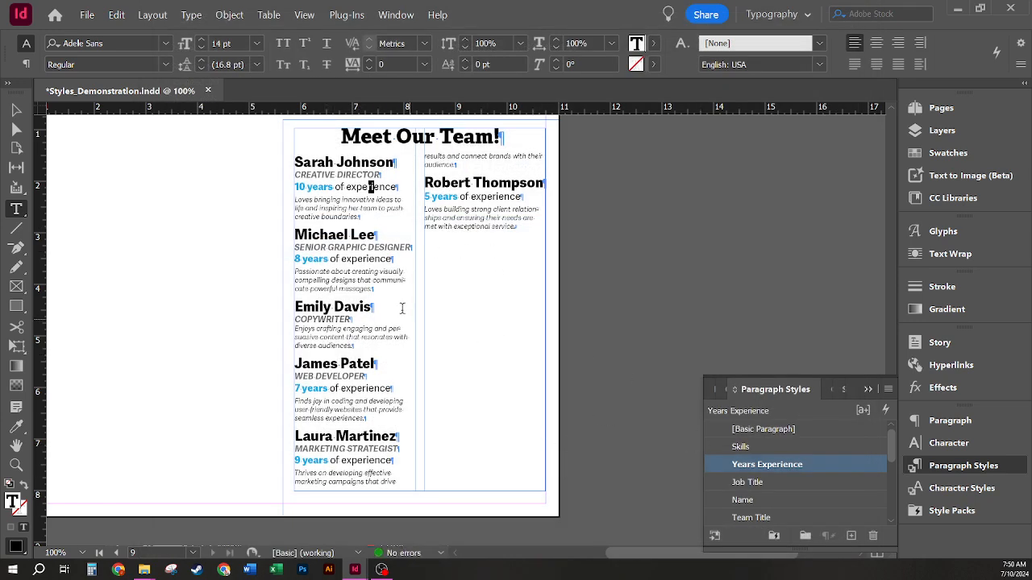
left_click(444, 216)
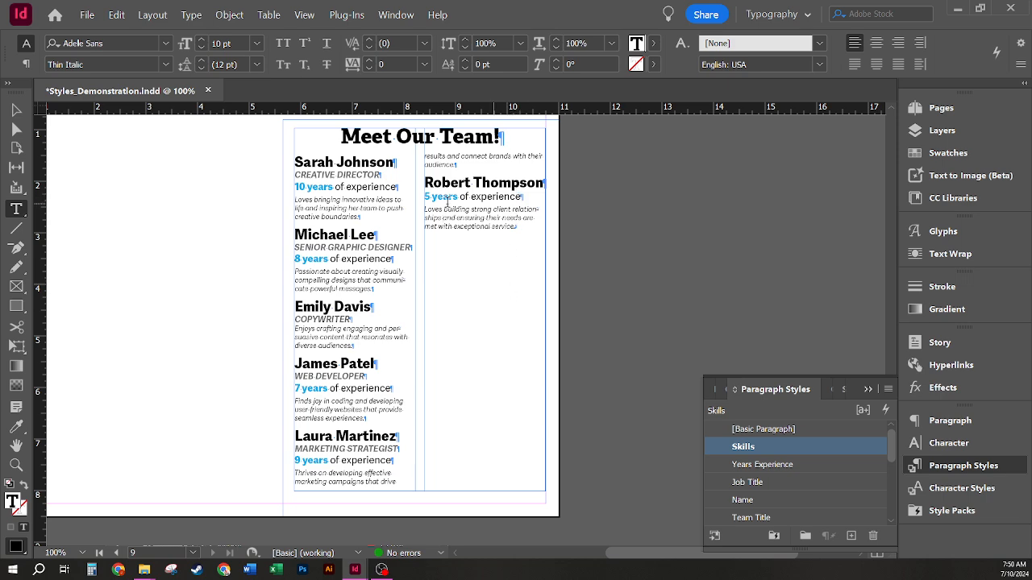